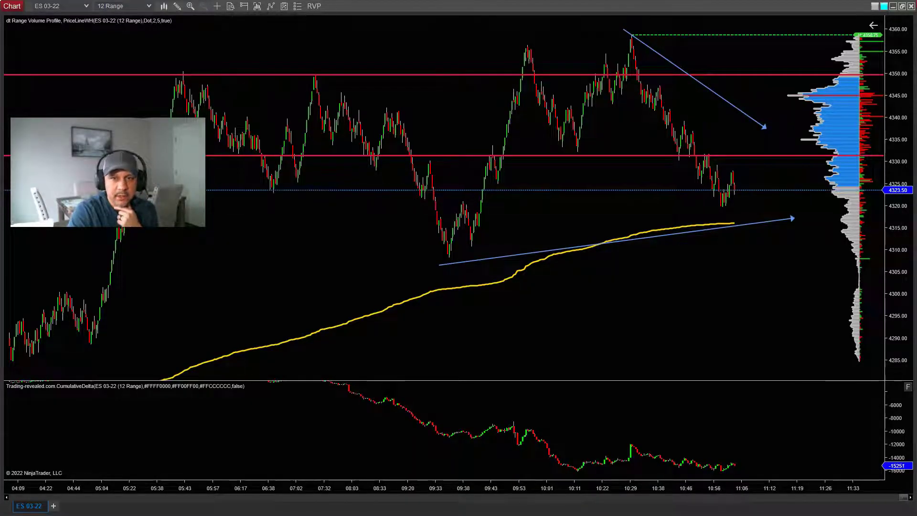
Step: Review the executed trades in the Trade Performance report and close the report
double_click(538, 152)
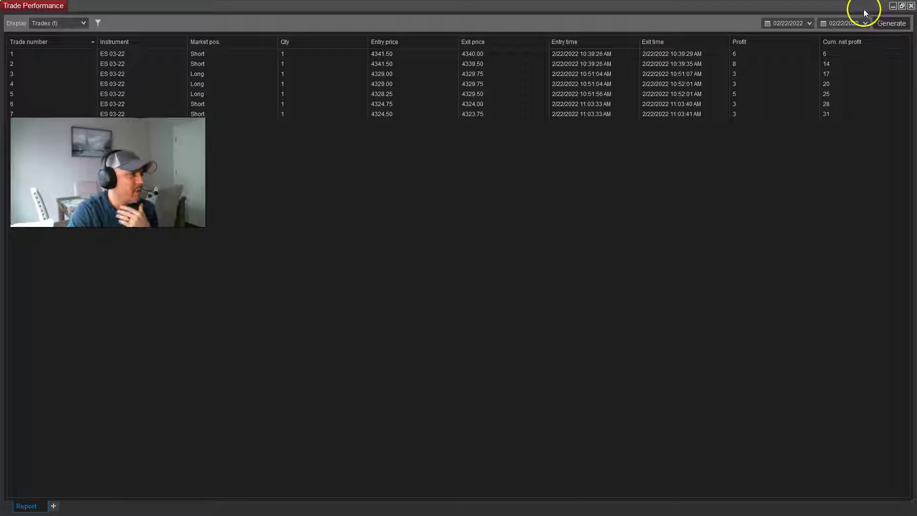
left_click(910, 6)
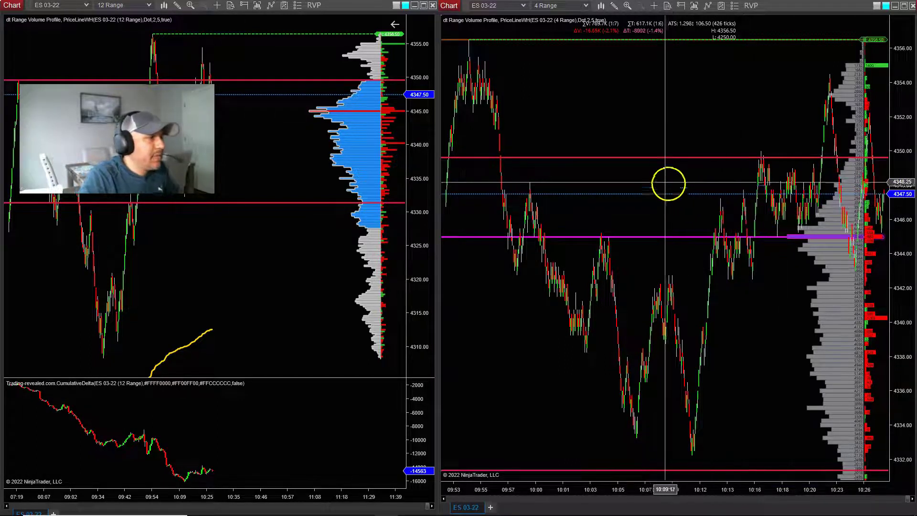
Step: Shift the 4 Range chart to its latest bars and enlarge the 12 Range chart's price panel above the cumulative delta
left_click_drag(661, 181, 632, 127)
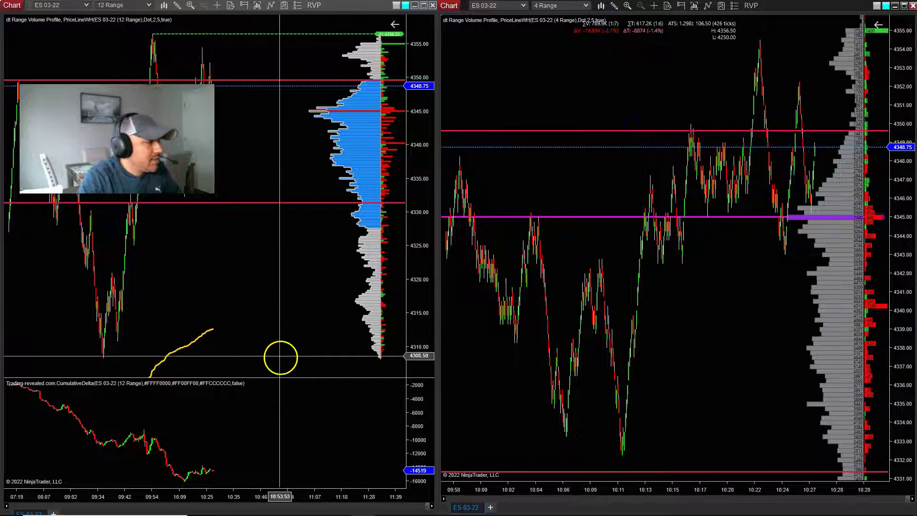
left_click_drag(294, 381, 288, 386)
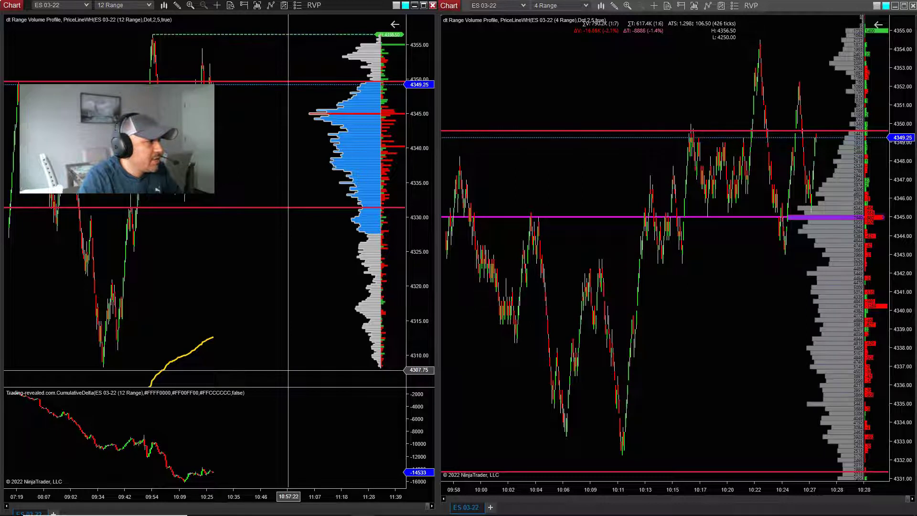
left_click(289, 352)
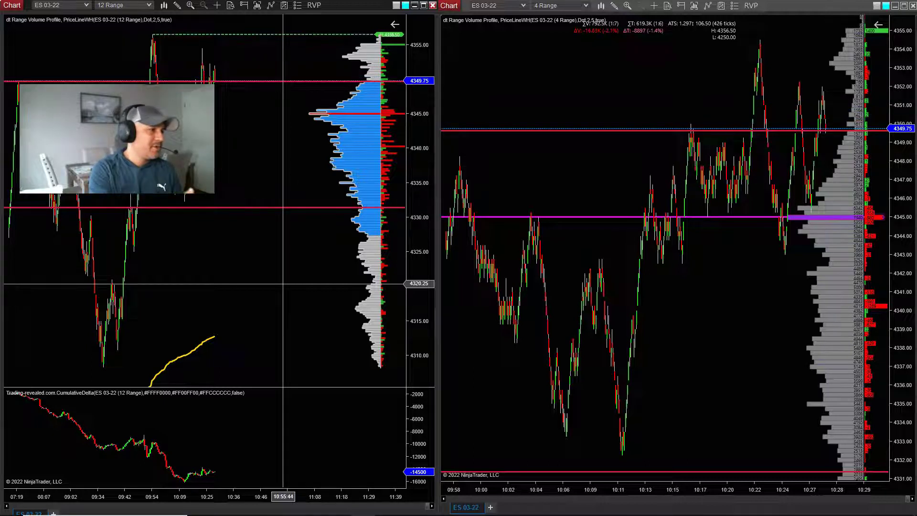
left_click(275, 277)
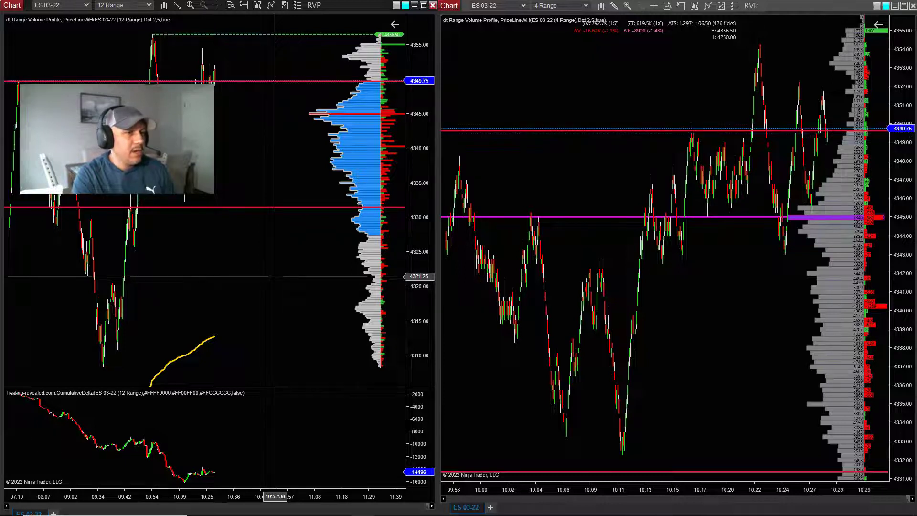
left_click(265, 274)
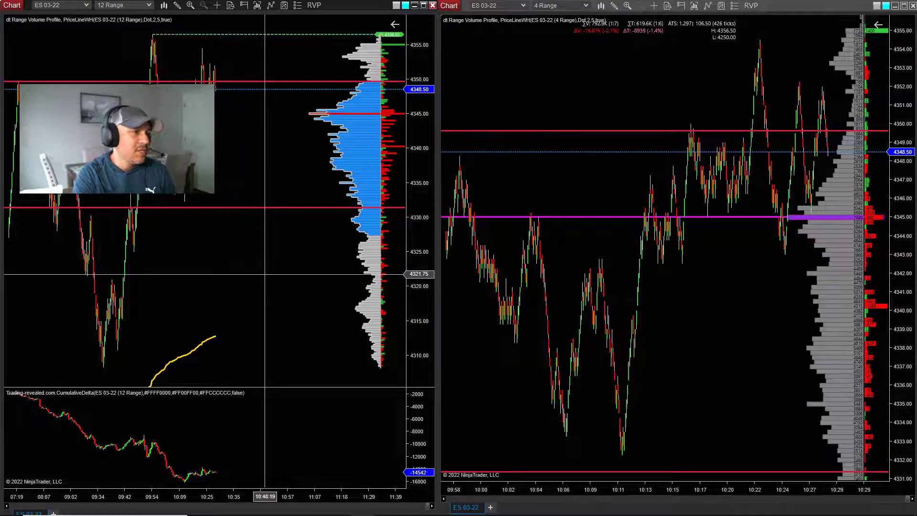
left_click_drag(264, 272, 250, 258)
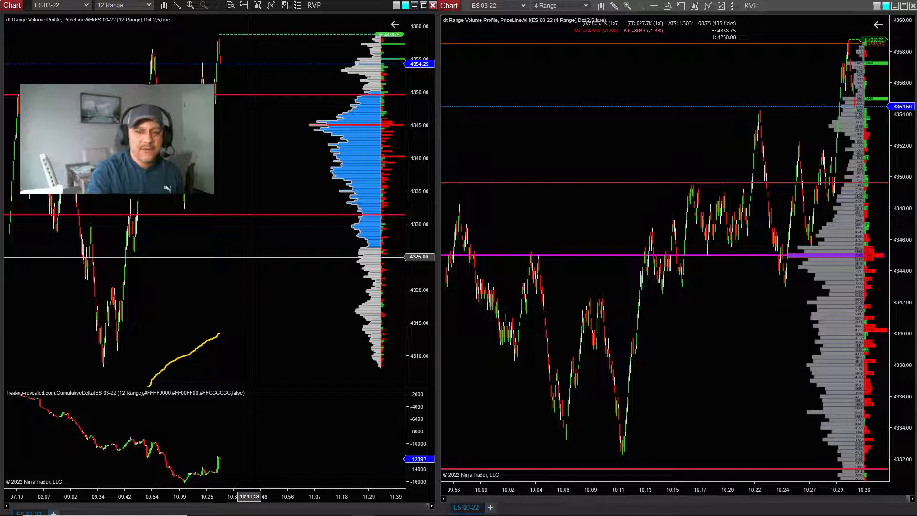
Step: Maximize the 12 Range ES 03-22 chart to show the overnight and current session
left_click(423, 7)
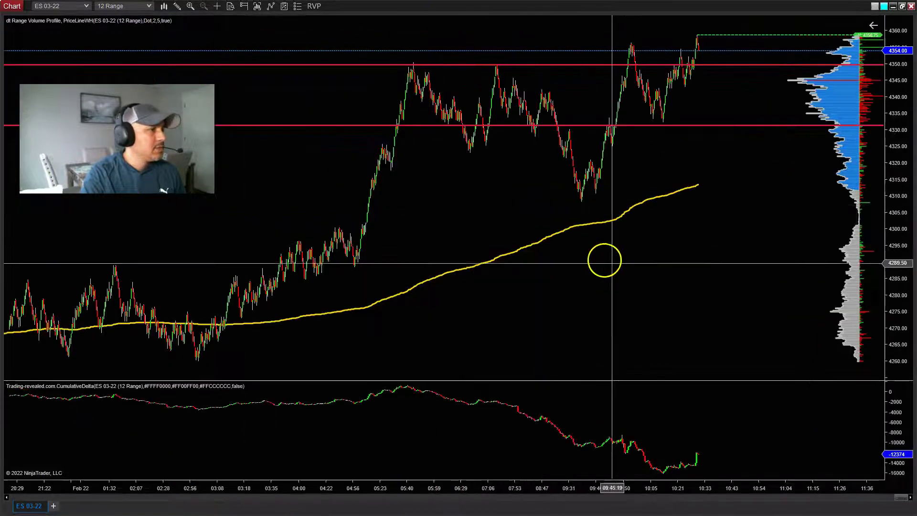
scroll(643, 297, "up", 3)
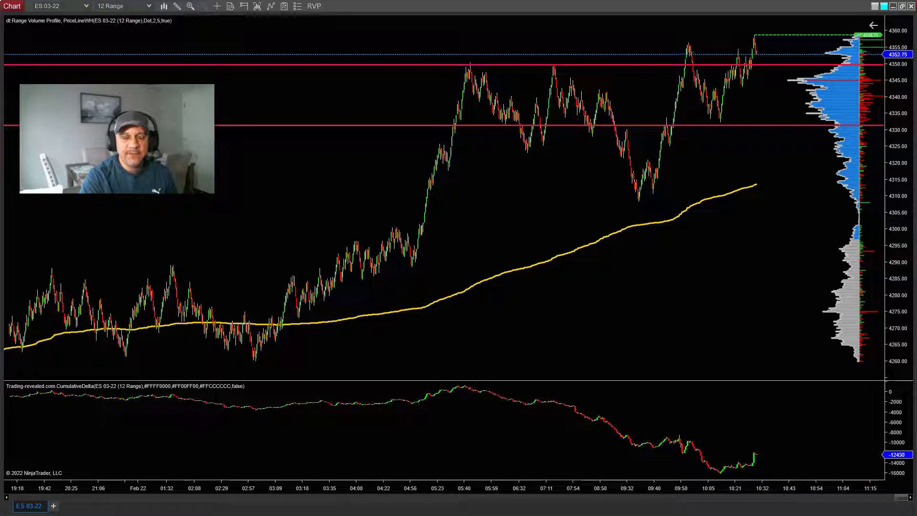
Step: Bring the 60 Minute ES 03-22 chart onto this screen and maximize it, showing bars from mid-January to the latest
left_click_drag(916, 128, 583, 124)
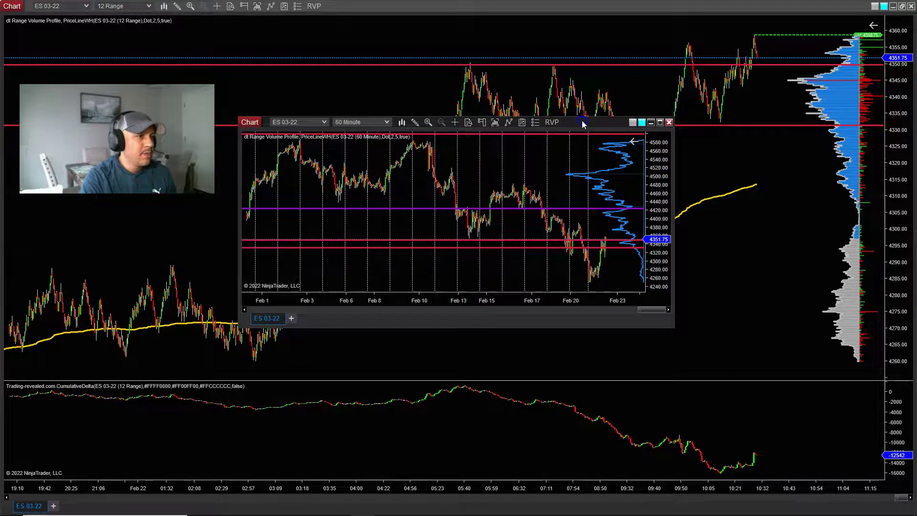
double_click(582, 124)
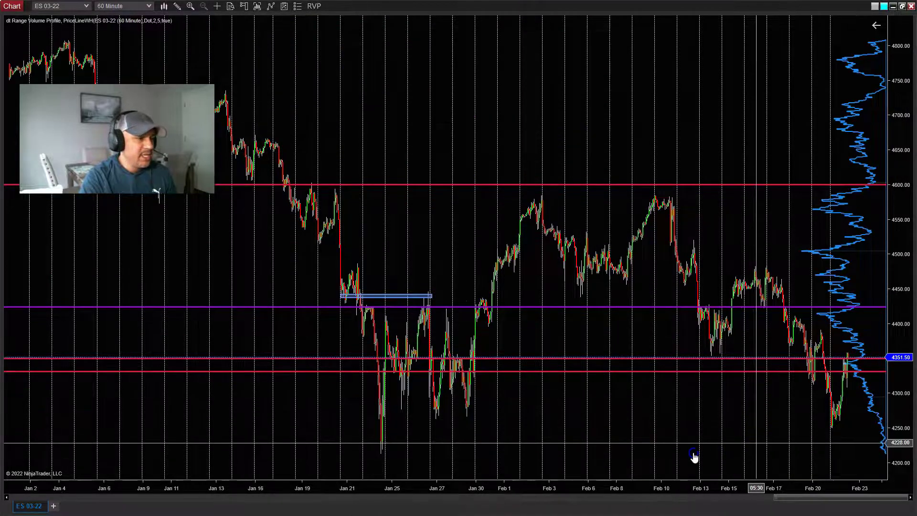
scroll(635, 456, "down", 5)
scroll(812, 436, "up", 1)
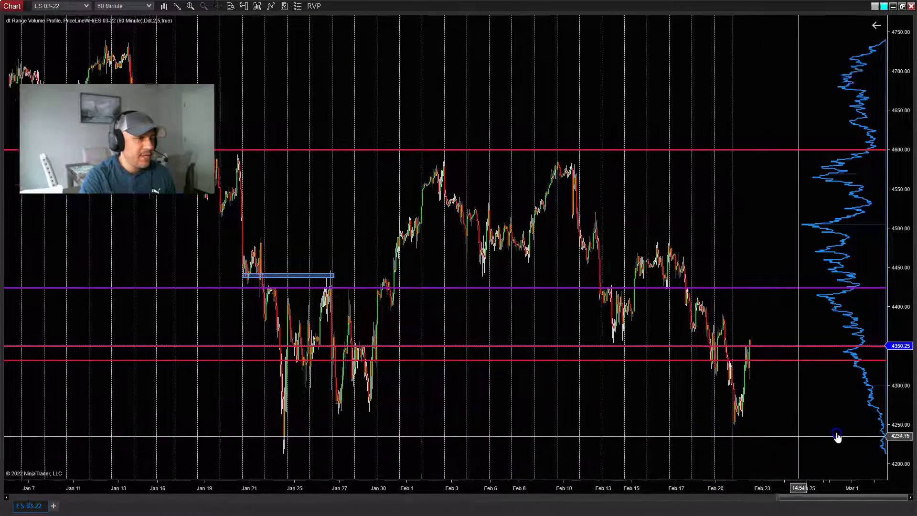
scroll(834, 436, "up", 2)
left_click(750, 506)
left_click_drag(718, 487, 765, 487)
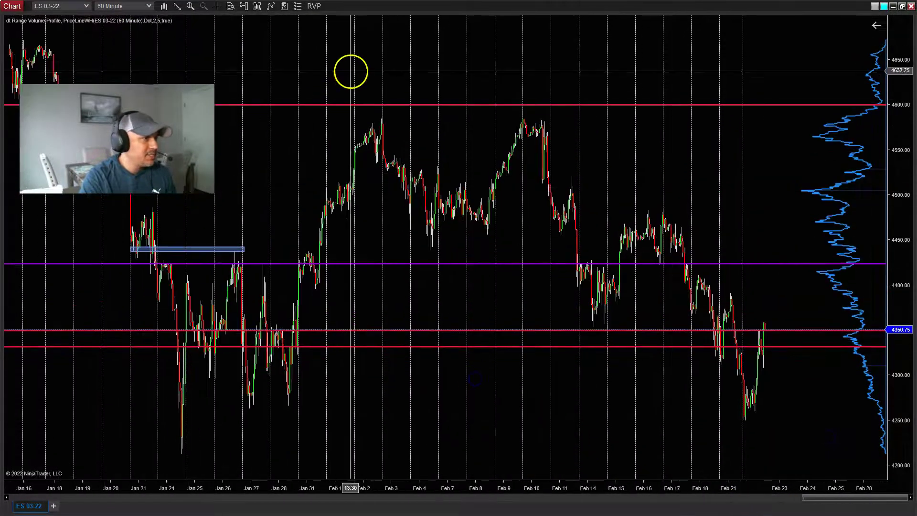
Step: Examine the 60 Minute price swings since late January against the 4600 level, the purple line and the two lower red lines
left_click(506, 481)
left_click(135, 358)
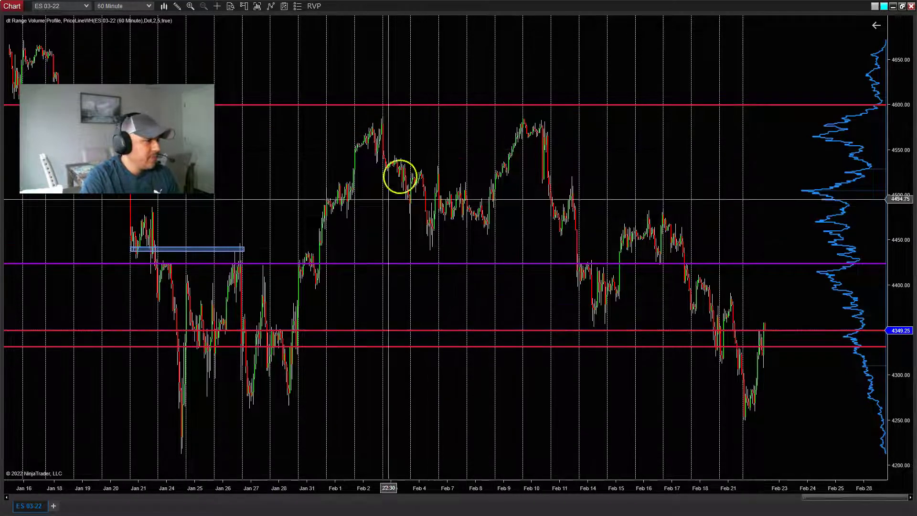
left_click_drag(726, 494, 716, 493)
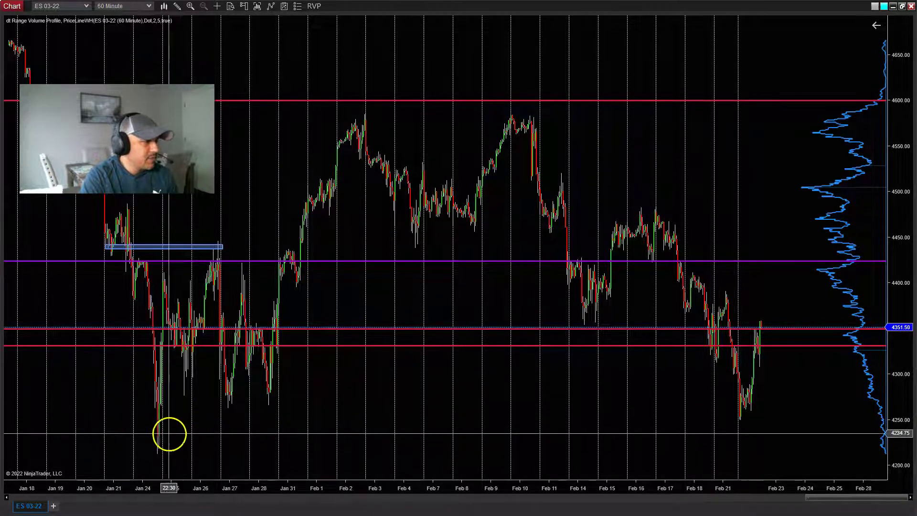
left_click_drag(231, 490, 193, 487)
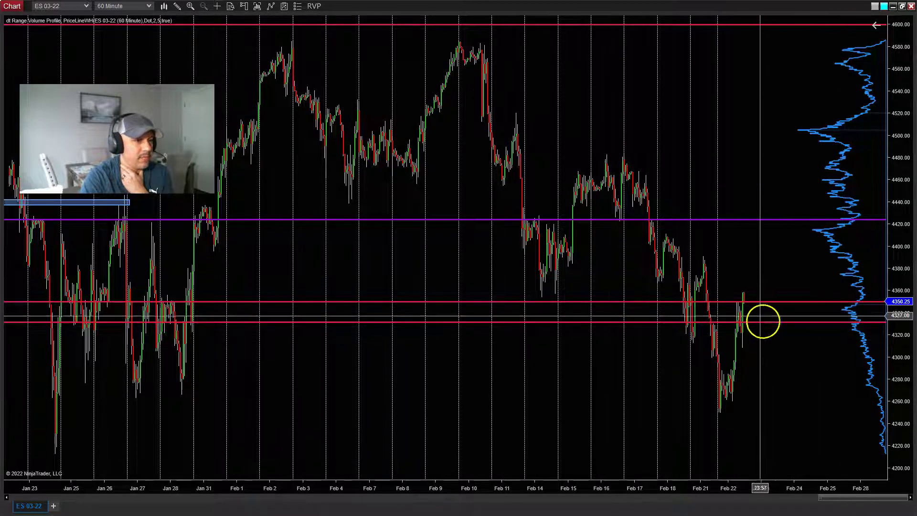
left_click(705, 268)
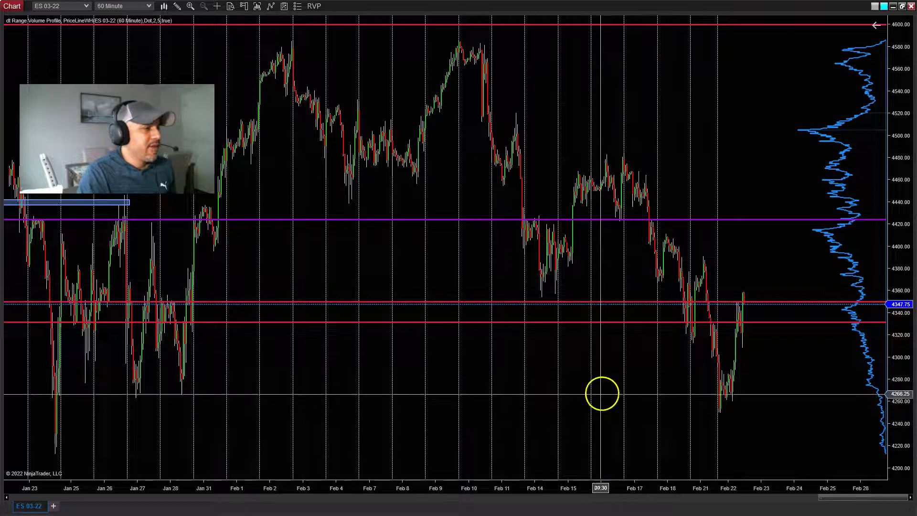
Step: Draw a rectangular zone on the 60 Minute chart between about 4368 and 4384, from about Feb 21 to beyond Feb 25
left_click_drag(584, 487, 580, 488)
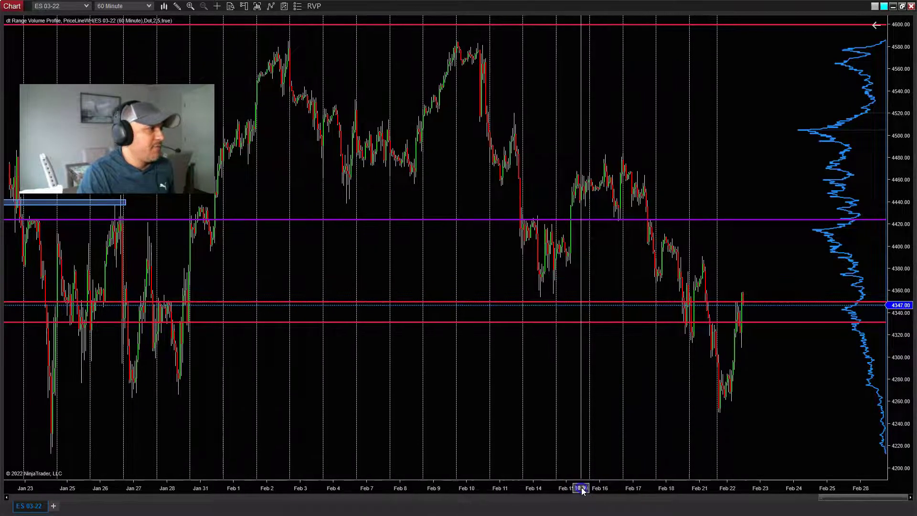
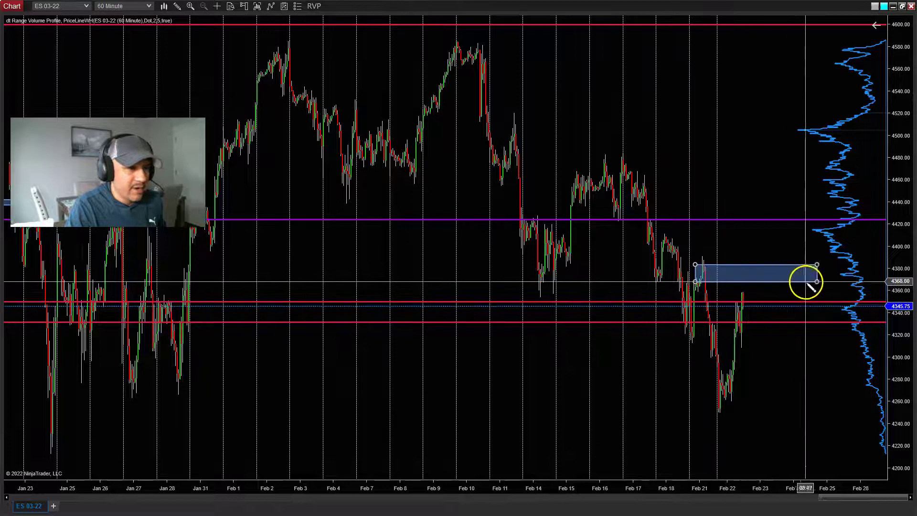
left_click(845, 282)
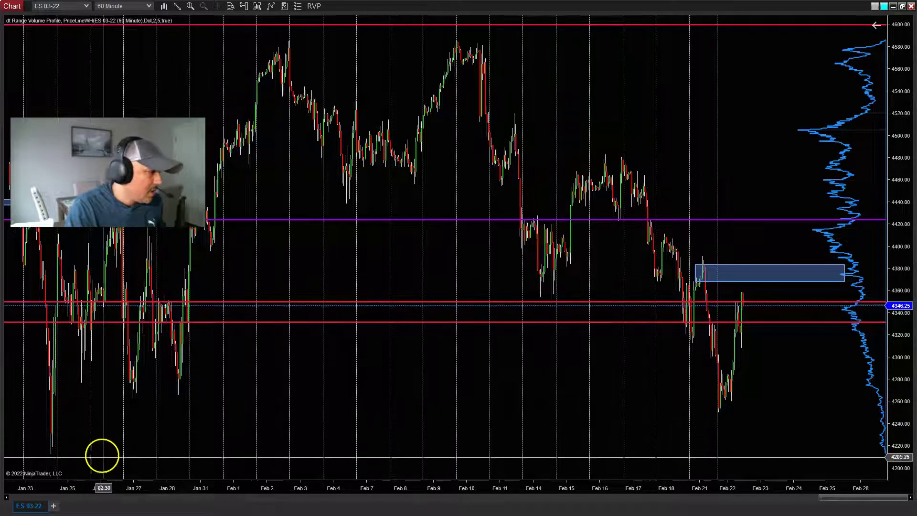
Step: Examine the 60 Minute chart around the late-January lows, the latest rally, the rectangular zone and the two lower red levels
left_click_drag(127, 453, 137, 454)
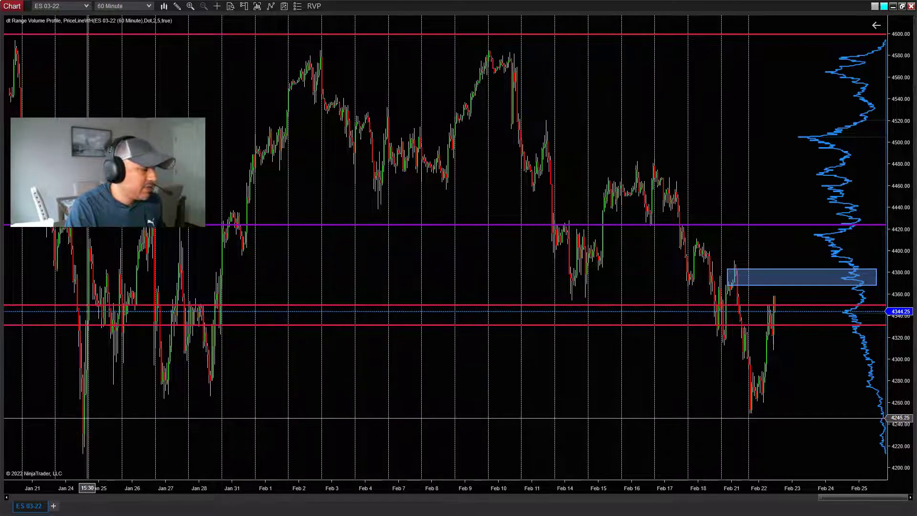
left_click_drag(534, 397, 453, 396)
right_click(453, 397)
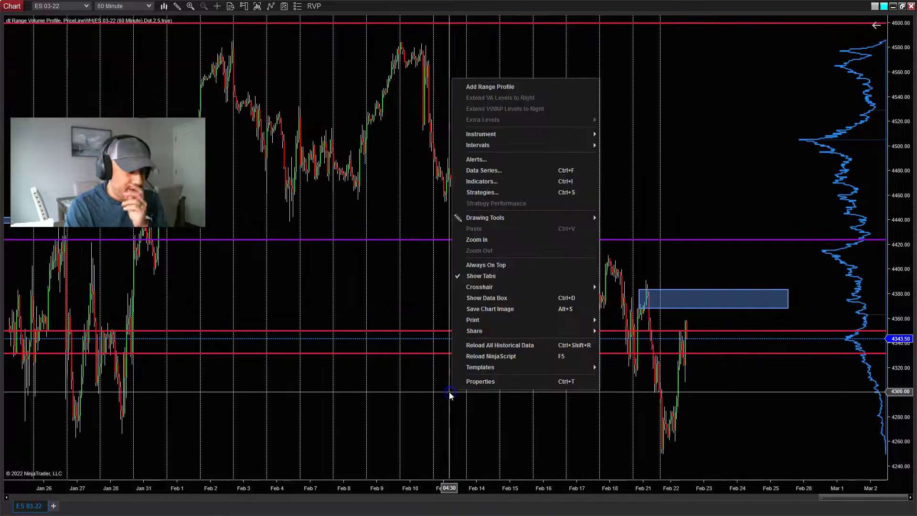
left_click(760, 220)
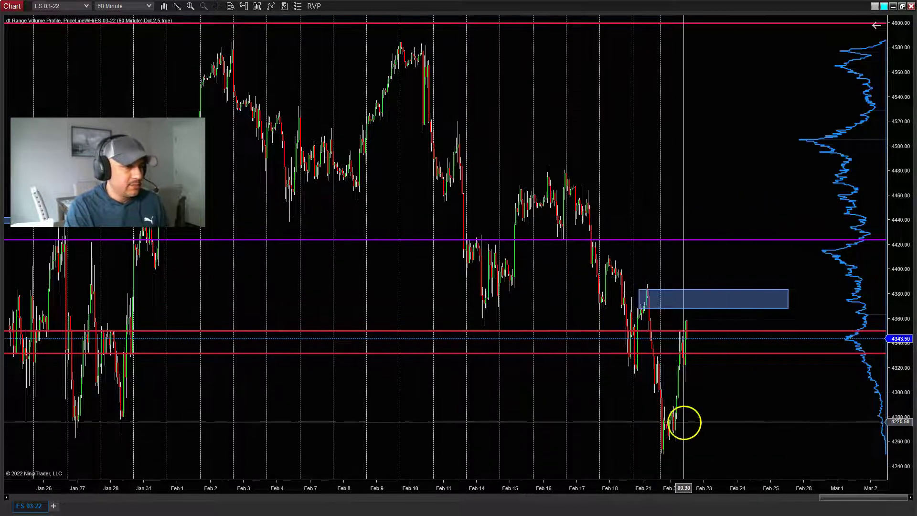
left_click_drag(731, 399, 762, 393)
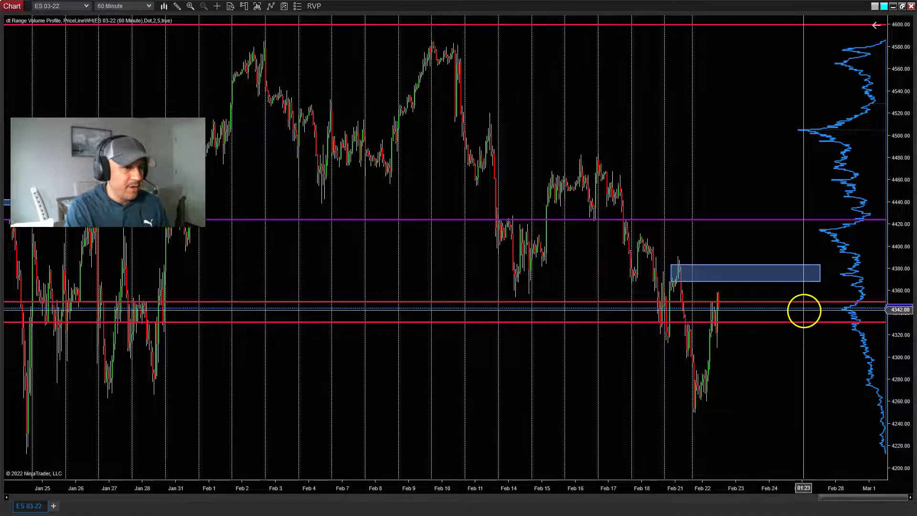
left_click(812, 312)
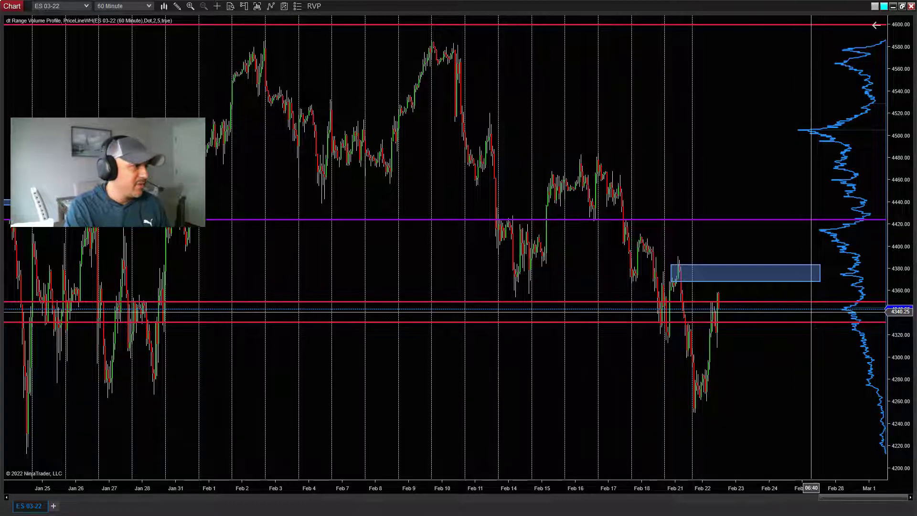
mouse_move(812, 311)
left_mouse_down()
mouse_move(870, 164)
mouse_move(866, 96)
mouse_move(855, 106)
left_mouse_up()
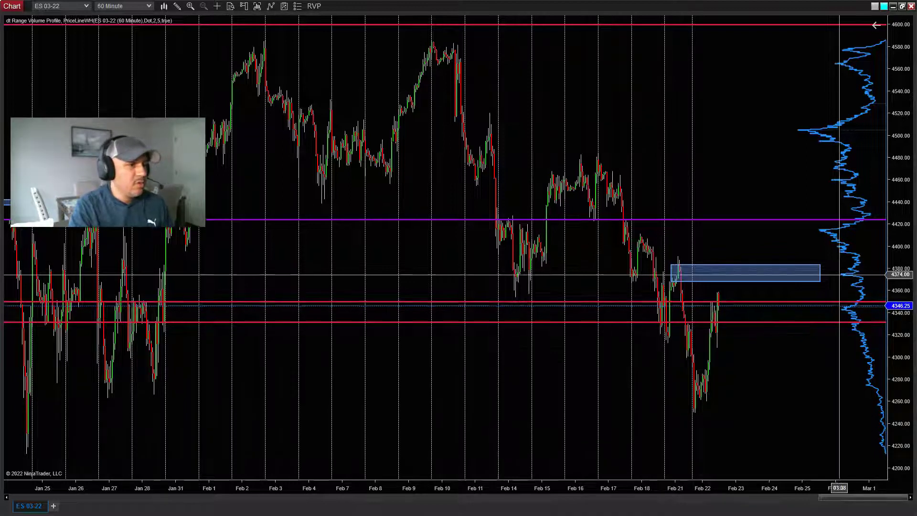
mouse_move(704, 476)
left_mouse_down()
mouse_move(696, 490)
mouse_move(703, 488)
left_mouse_up()
left_click(696, 451)
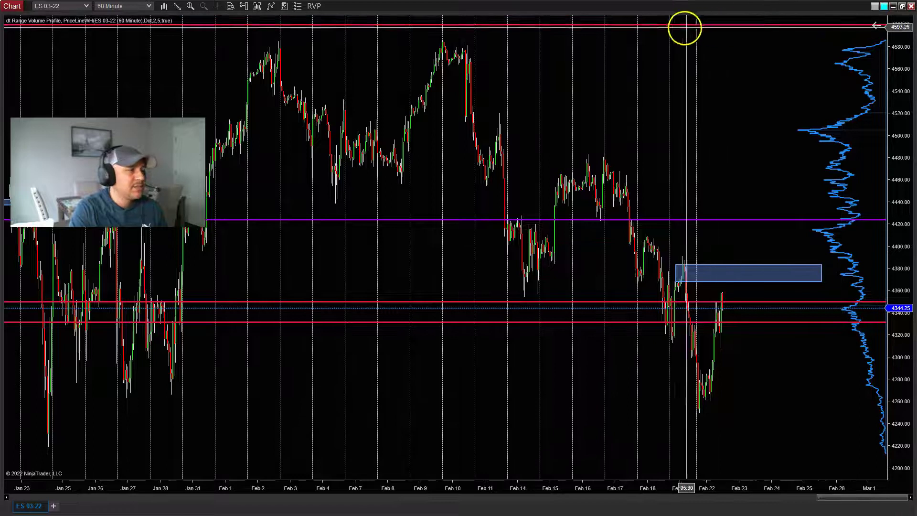
Step: Restore the 60 Minute chart to a smaller window and move it off this screen to return to the 12 Range chart
left_click(903, 7)
left_click_drag(582, 125, 916, 119)
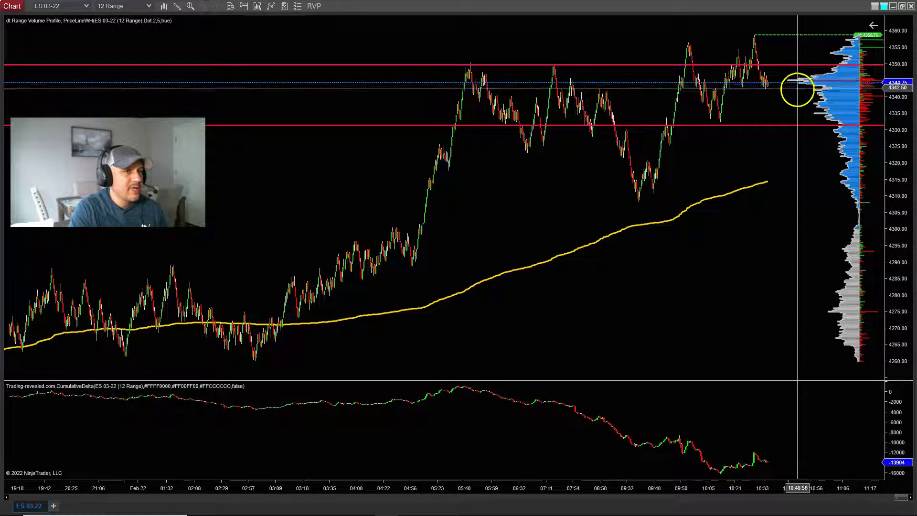
Step: Examine the 12 Range chart's price action against the two red levels, the yellow average, the volume profile and the cumulative delta
left_click_drag(651, 487, 761, 473)
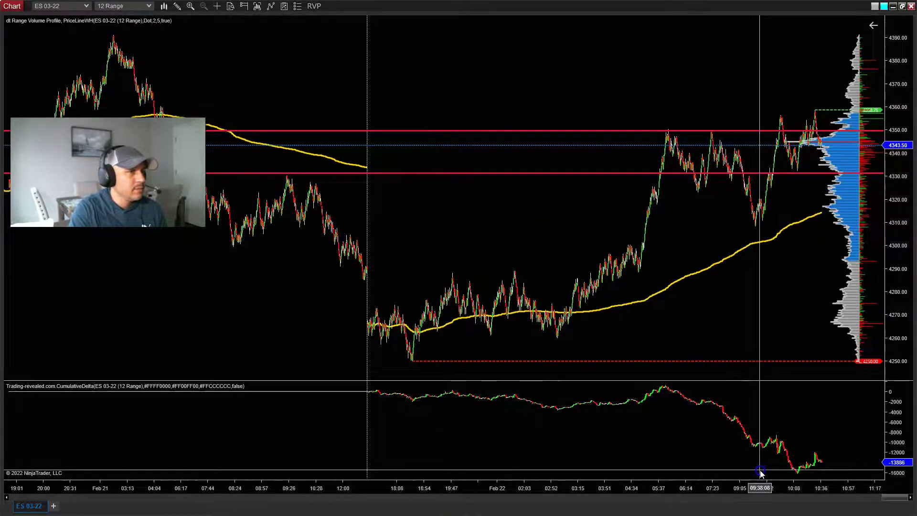
left_click_drag(761, 473, 669, 472)
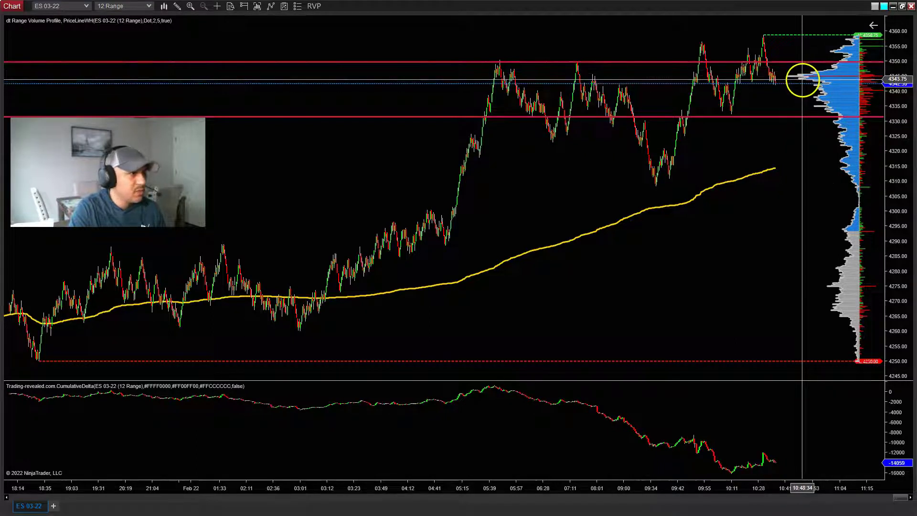
left_click_drag(614, 485, 570, 498)
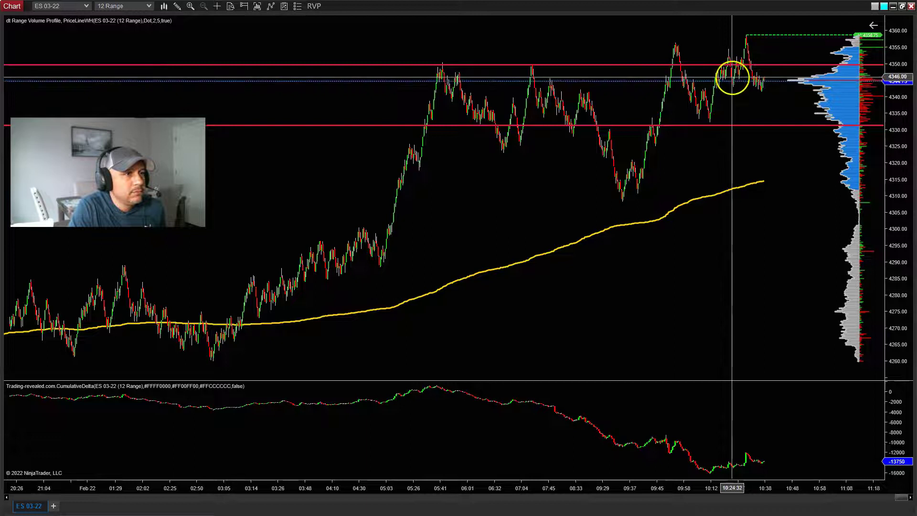
left_click(731, 81)
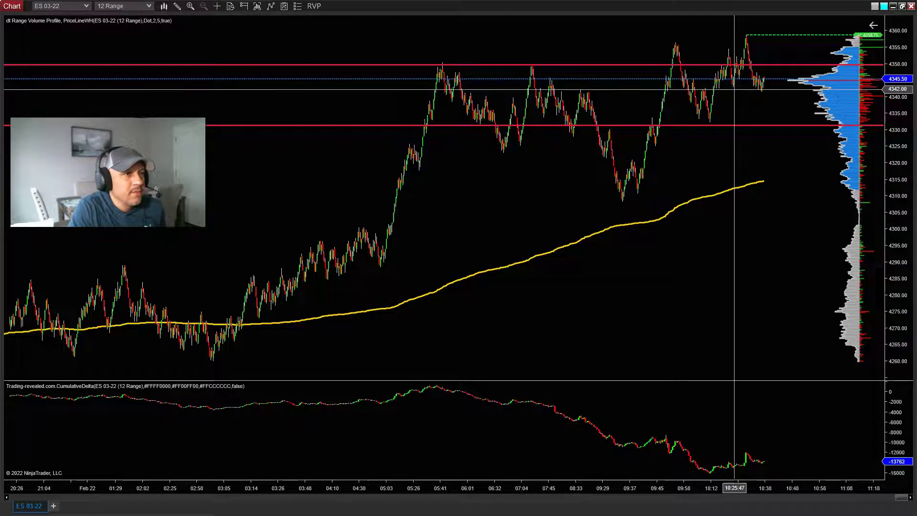
left_click(764, 210)
mouse_move(700, 485)
left_mouse_down()
mouse_move(682, 487)
mouse_move(695, 488)
left_mouse_up()
left_click(686, 333)
left_click(698, 318)
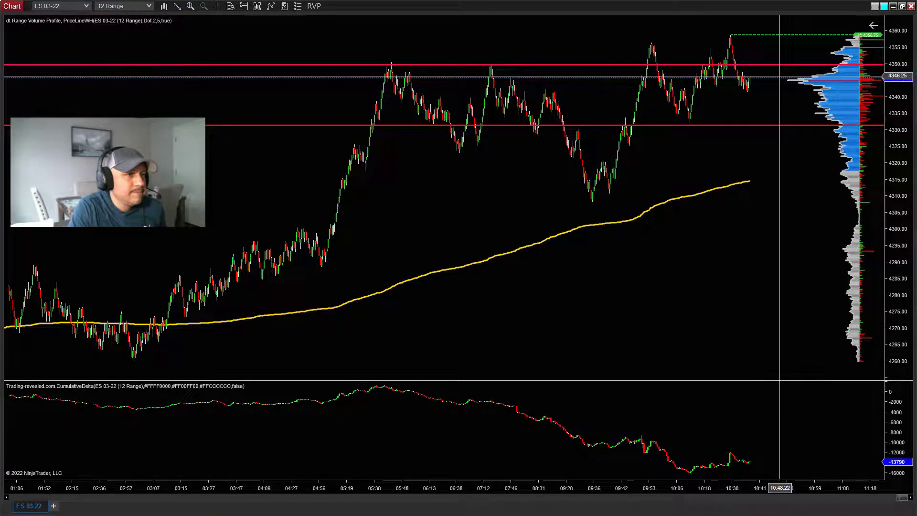
left_click_drag(690, 488, 670, 487)
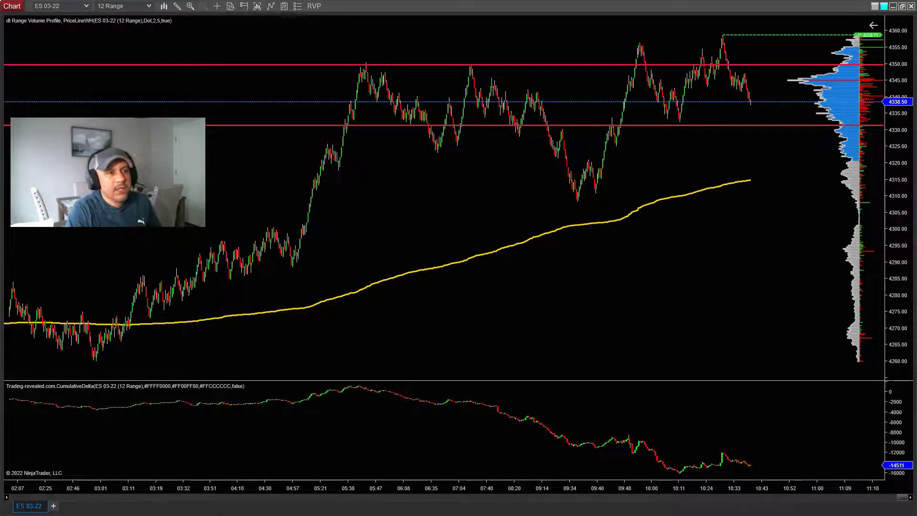
Step: Widen the 12 Range chart's bar spacing so the visible session starts at about 03:11, and review the latest pullback
left_click_drag(659, 487, 642, 487)
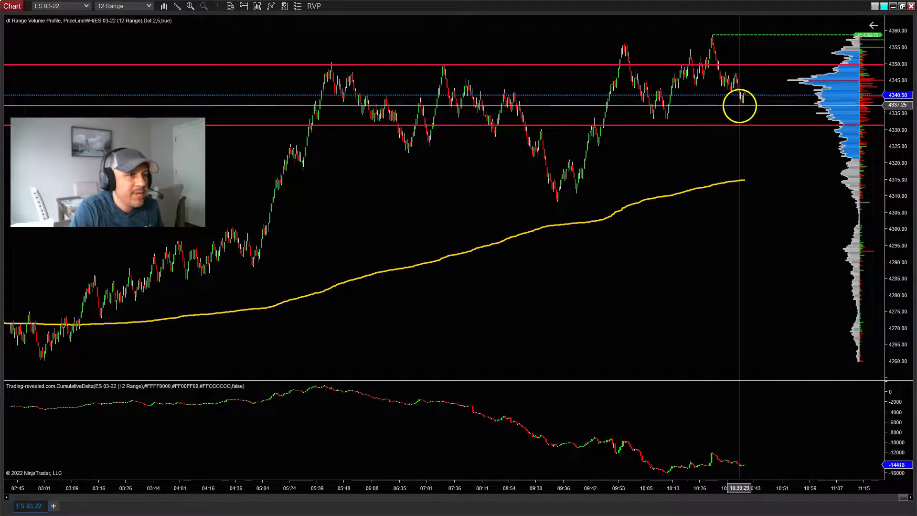
left_click_drag(739, 494, 718, 495)
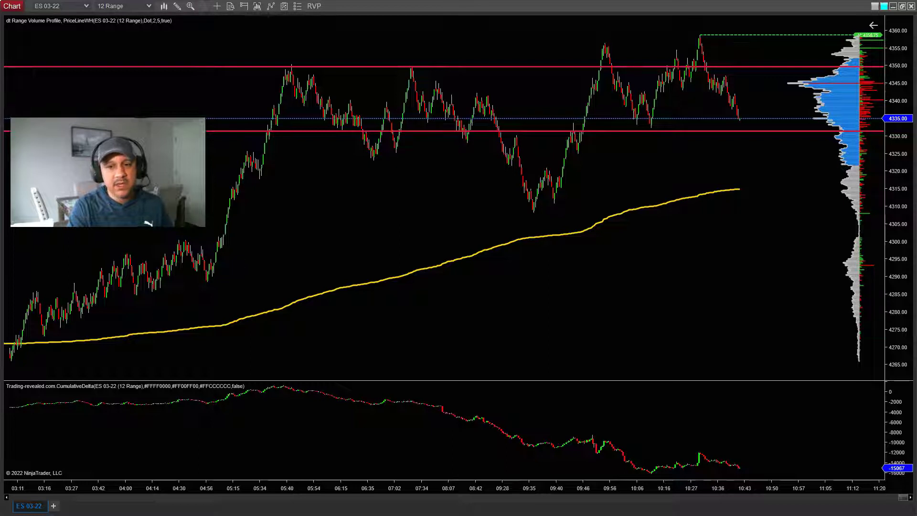
left_click_drag(726, 192, 916, 270)
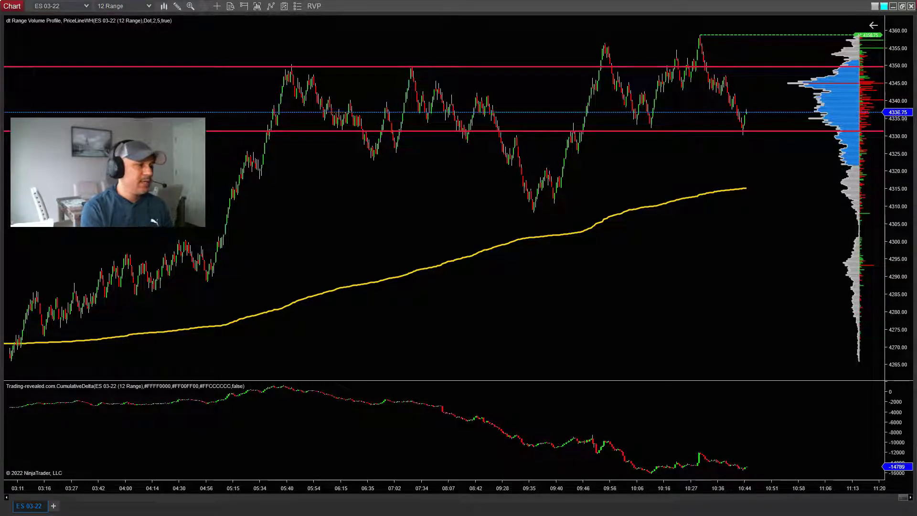
Step: Stretch the vertical scale of the cumulative delta panel on the 12 Range chart and inspect the delta at the latest bars
middle_click(652, 438)
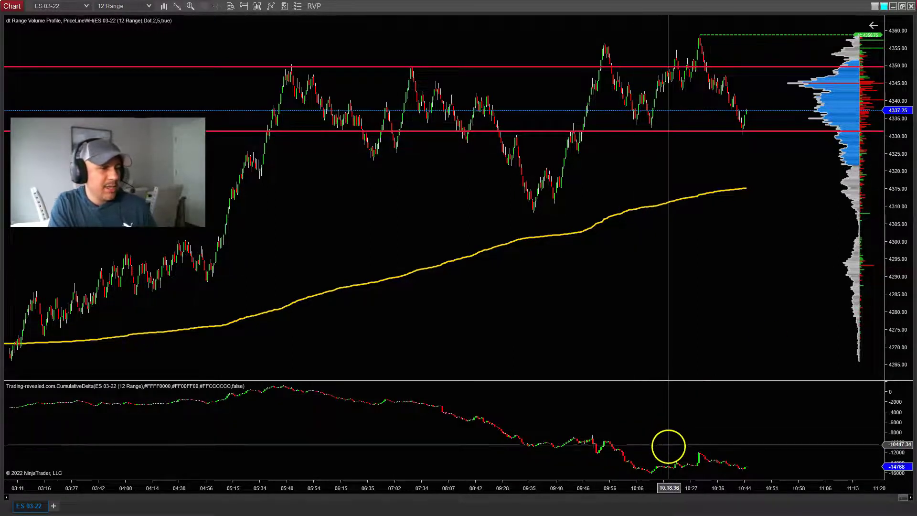
mouse_move(883, 438)
left_mouse_down()
mouse_move(895, 444)
mouse_move(898, 427)
left_mouse_up()
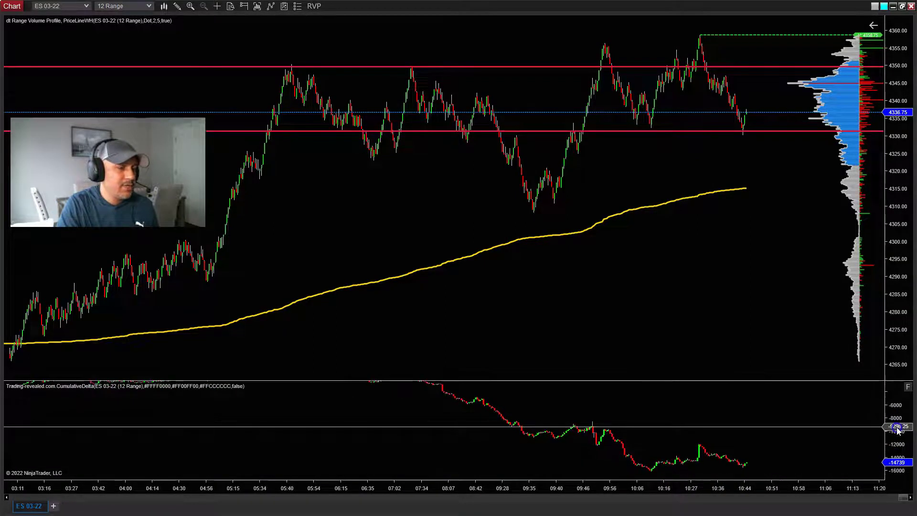
middle_click(700, 464)
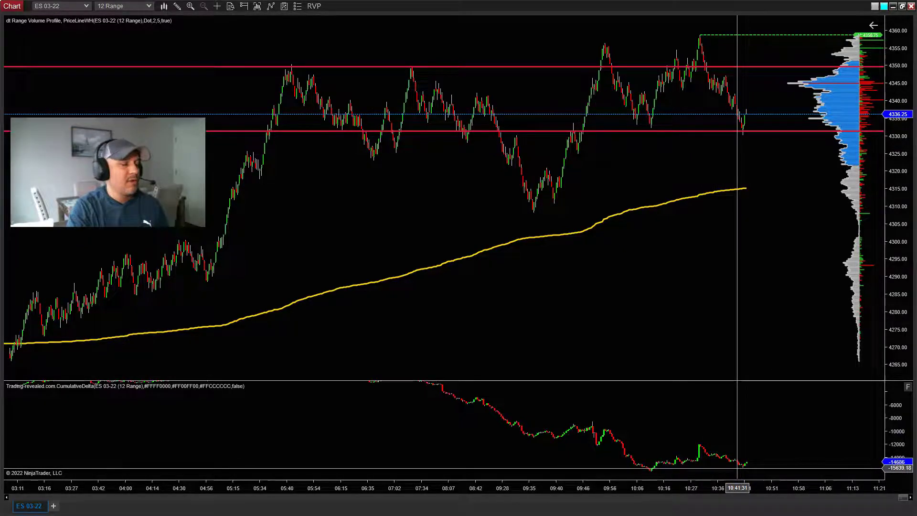
left_click(748, 466)
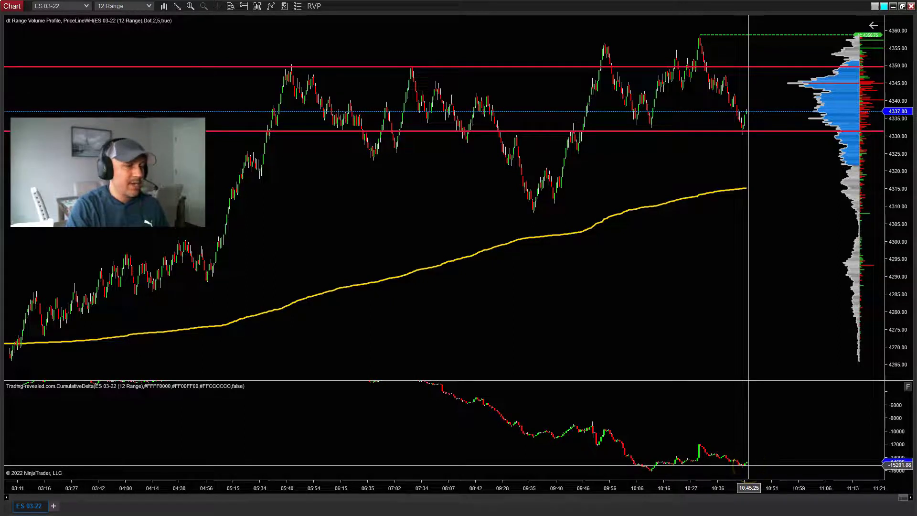
left_click(726, 382)
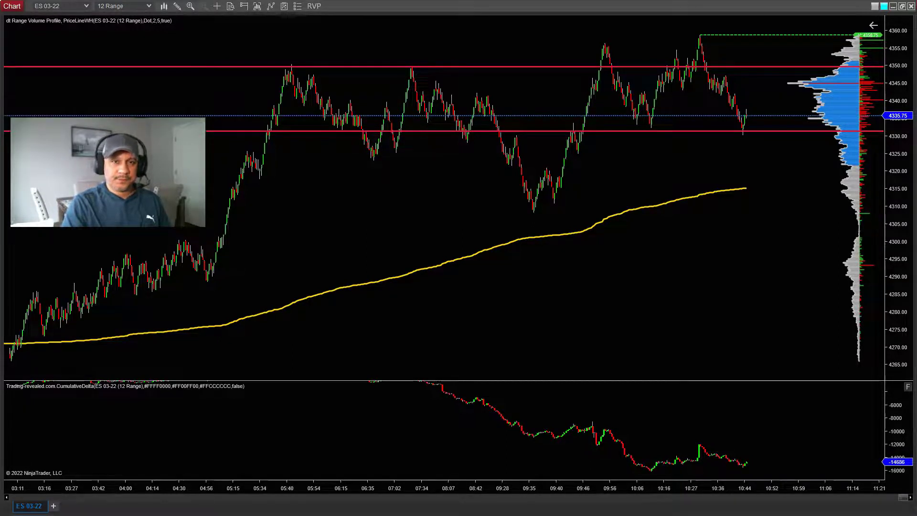
Step: Bring the 60 Minute chart back onto this screen, maximize it and widen its bar spacing so it starts around Feb 3
left_click_drag(916, 93, 618, 108)
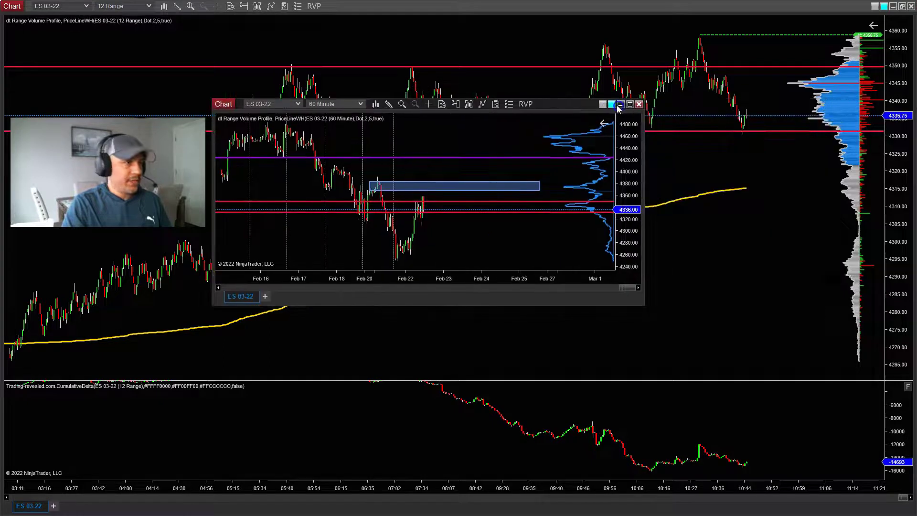
double_click(573, 105)
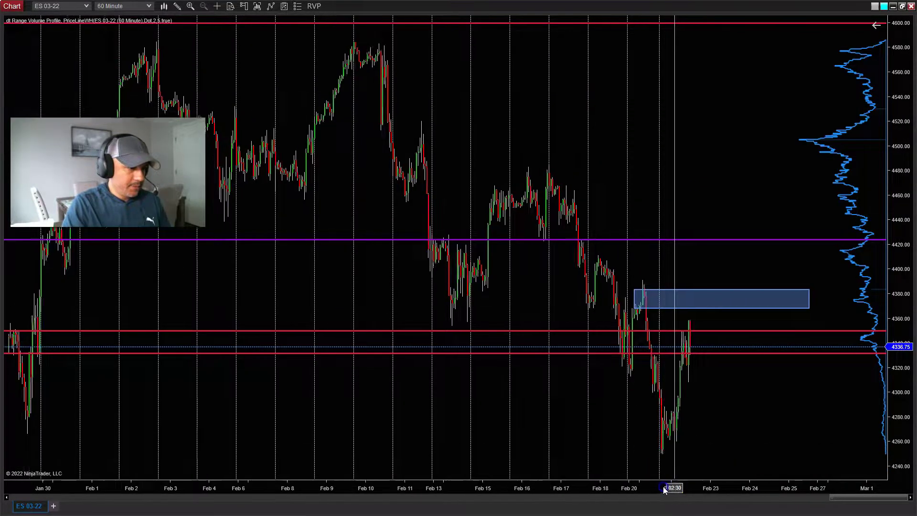
left_click_drag(664, 490, 640, 488)
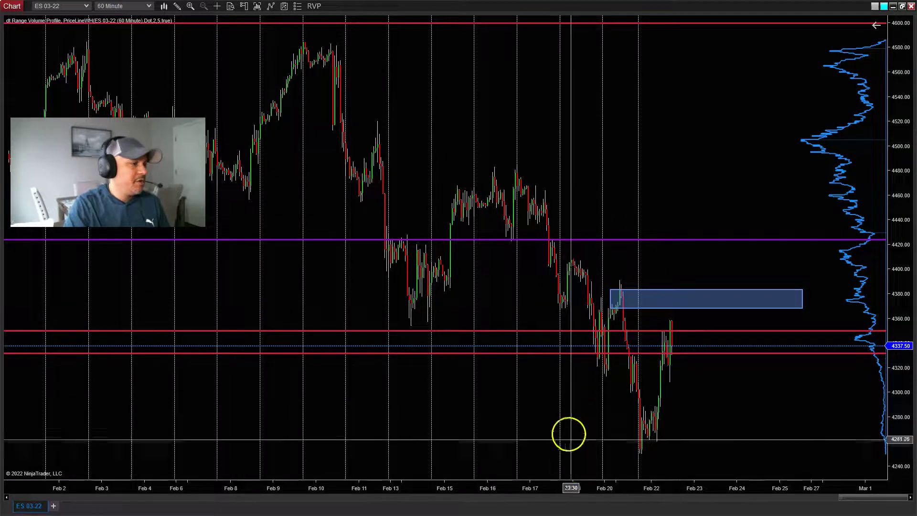
left_click_drag(573, 487, 565, 491)
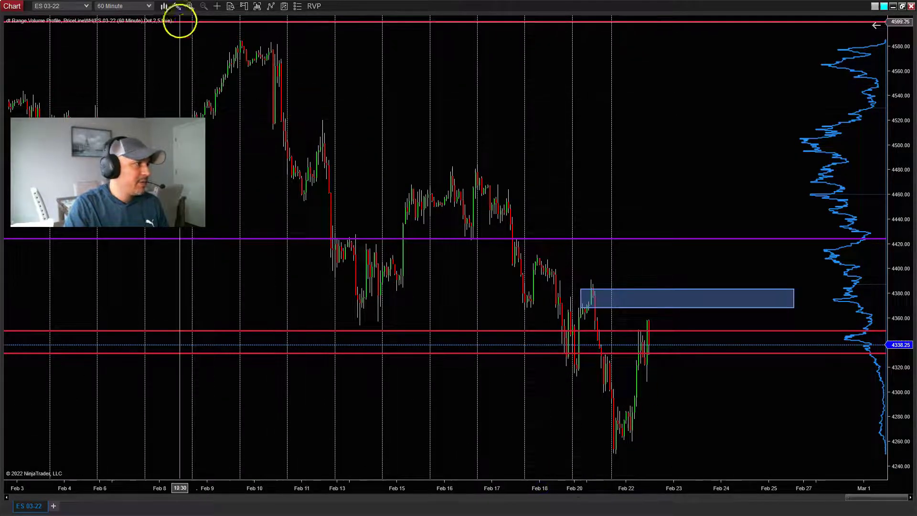
Step: Draw a rectangular zone on the 60 Minute chart between about 4266 and 4278, from Feb 22 to beyond Mar 1
left_click(181, 6)
left_click(205, 288)
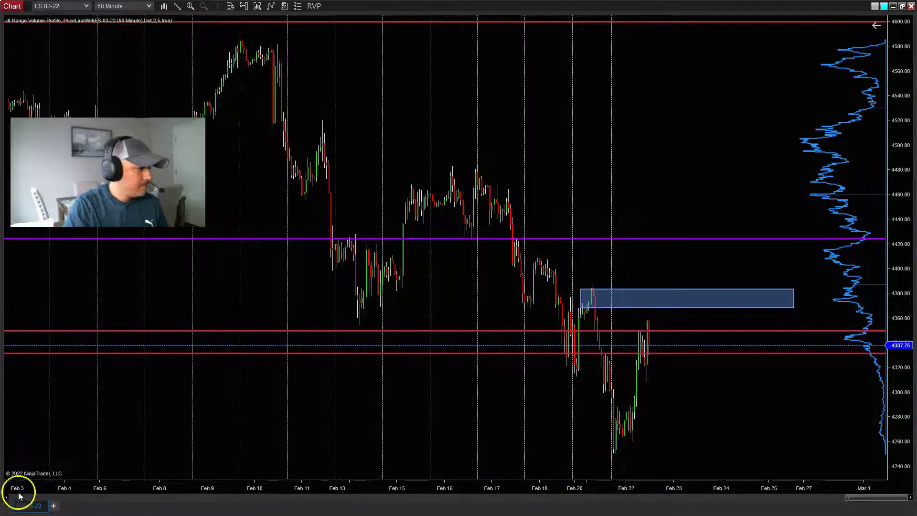
left_click_drag(629, 419, 881, 434)
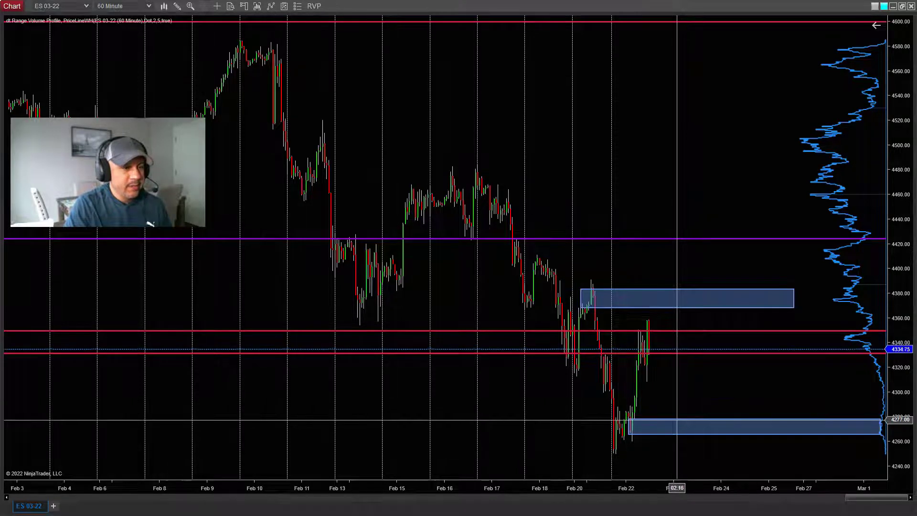
left_click(678, 420)
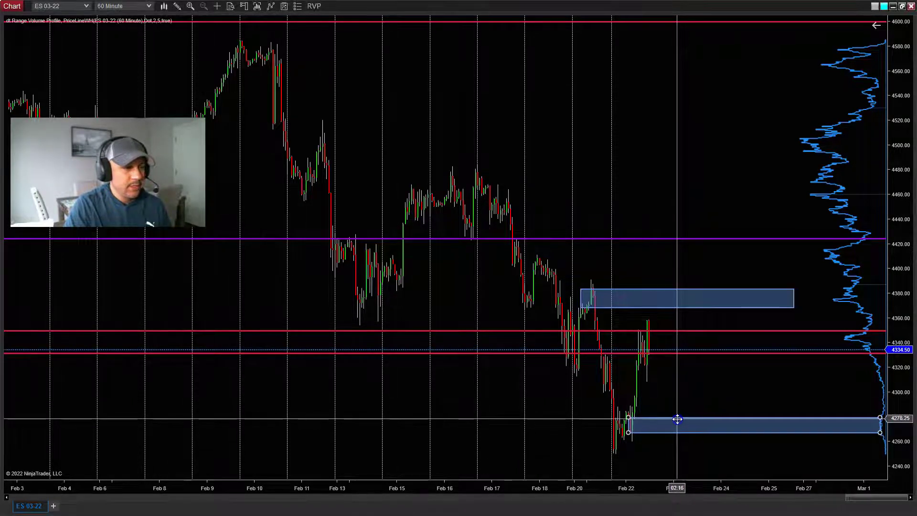
left_click(690, 424)
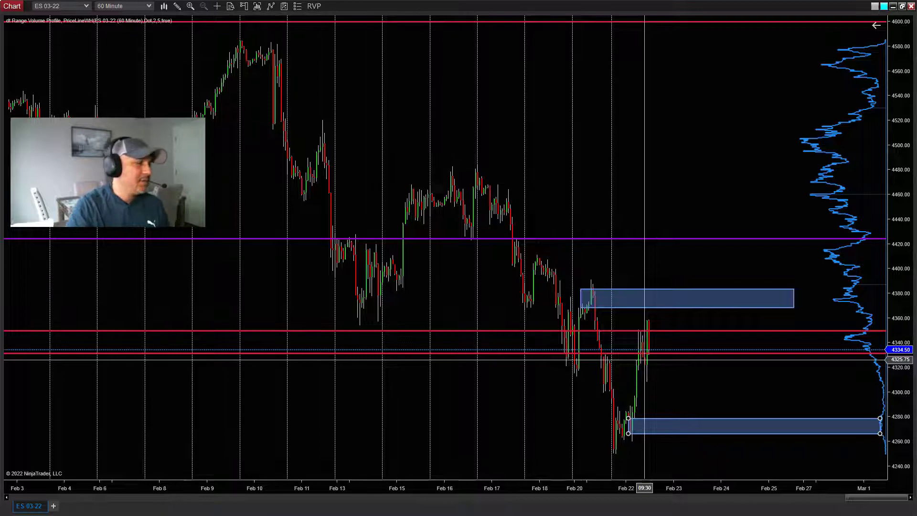
left_click(659, 375)
left_click(674, 419)
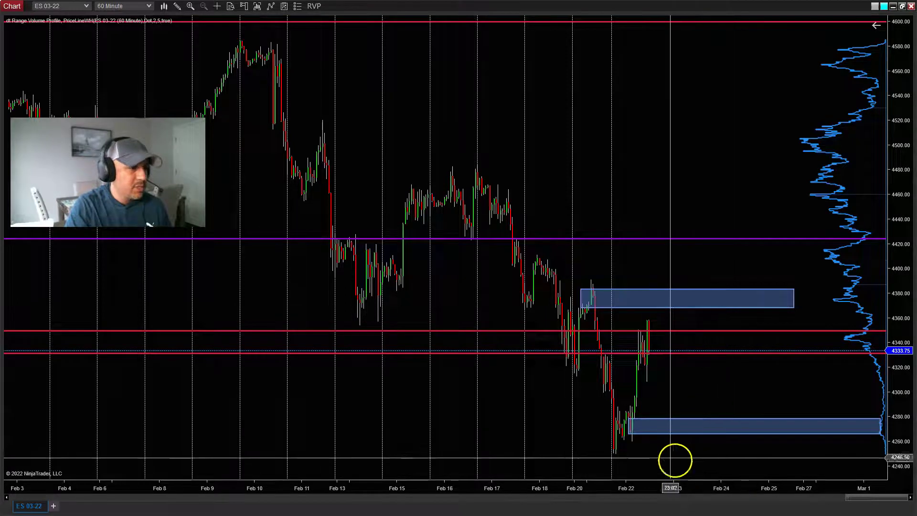
Step: Draw an arrow line from about 4345 at the latest rally down into the lower rectangular zone at about 4273
left_click(177, 6)
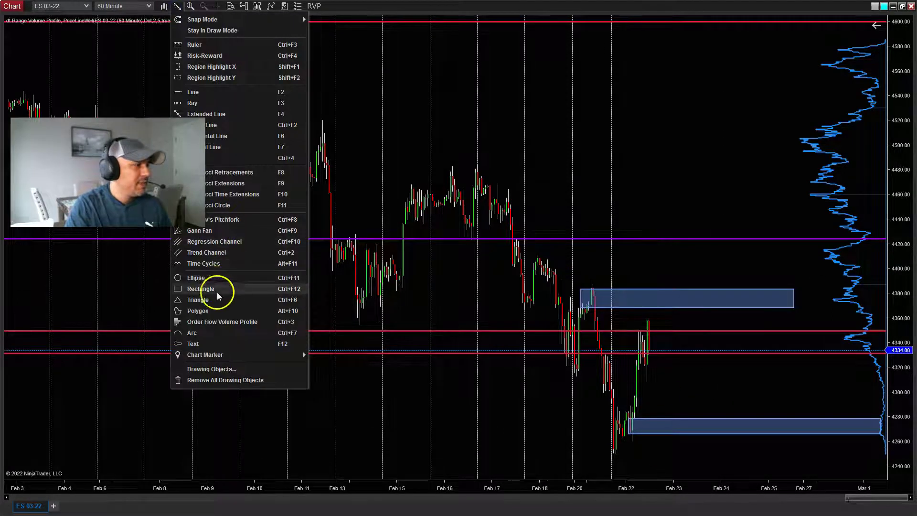
left_click(211, 135)
left_click(641, 337)
left_click(667, 425)
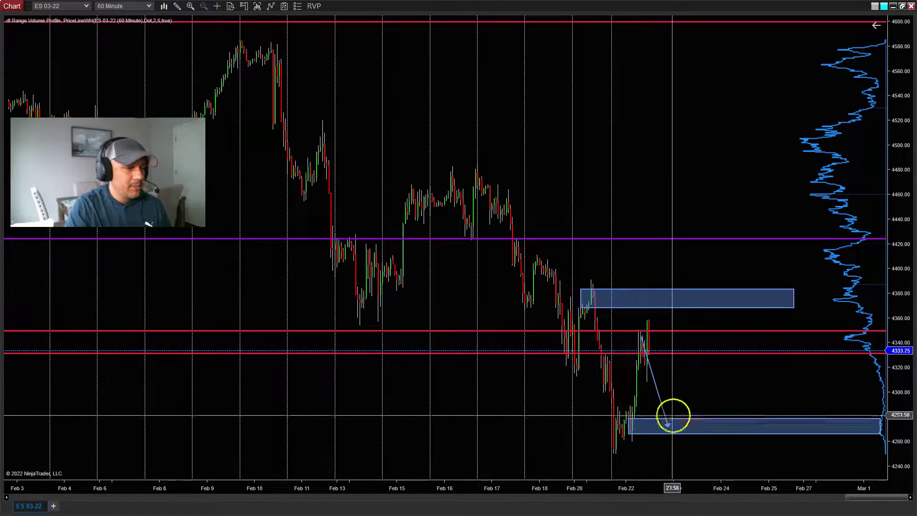
Step: Draw a second arrow line from the first arrow's tip in the lower zone up to about 4316
left_click(178, 7)
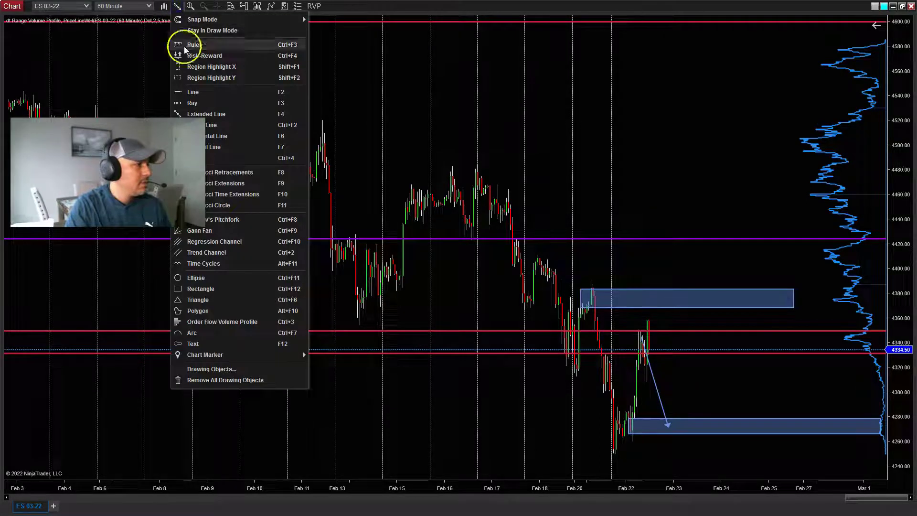
left_click(189, 16)
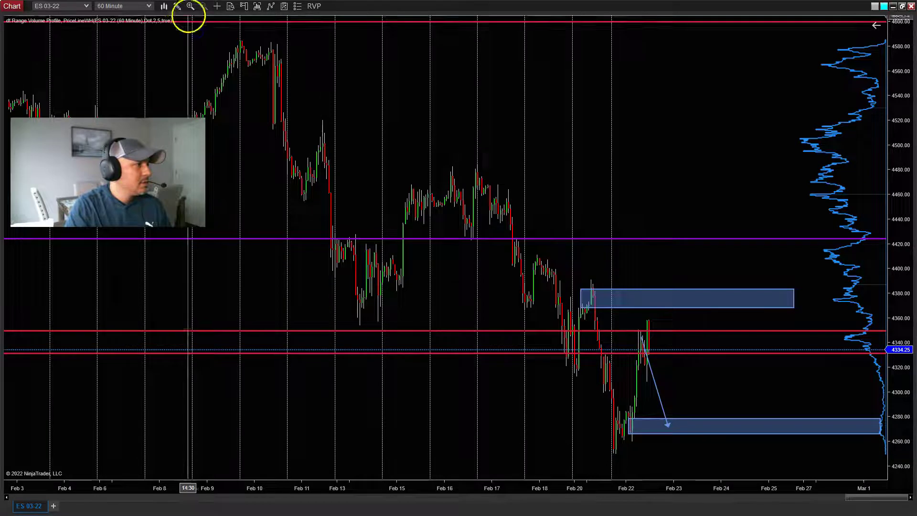
left_click(177, 7)
left_click(210, 126)
left_click(669, 425)
left_click(707, 372)
left_click(746, 469)
Step: Delete both arrow lines from the 60 Minute chart, keeping the two rectangular zones
left_click(671, 424)
mouse_move(672, 424)
left_mouse_down()
mouse_move(685, 432)
mouse_move(726, 393)
mouse_move(718, 395)
left_mouse_up()
key("Delete")
left_click(660, 395)
key("Delete")
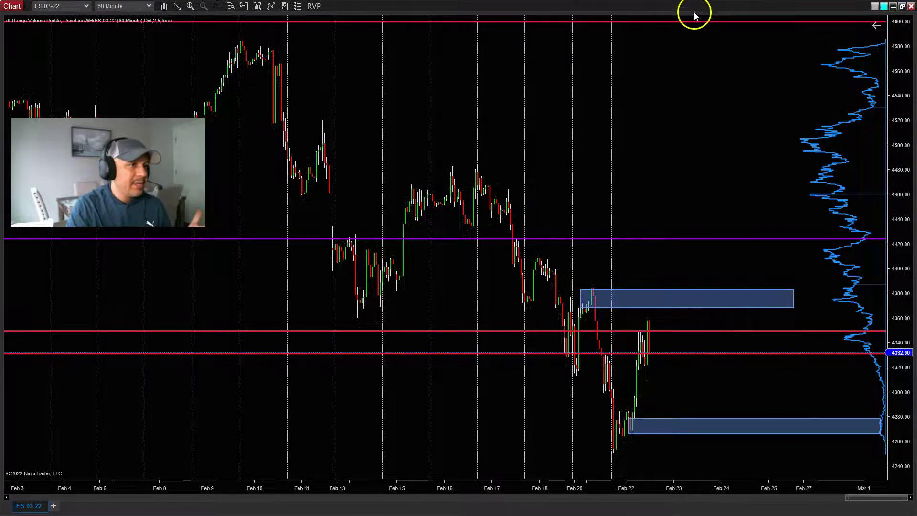
Step: Move the 60 Minute chart off this screen and shift the 12 Range chart back to leave more space after the last bar
left_click_drag(689, 12, 916, 29)
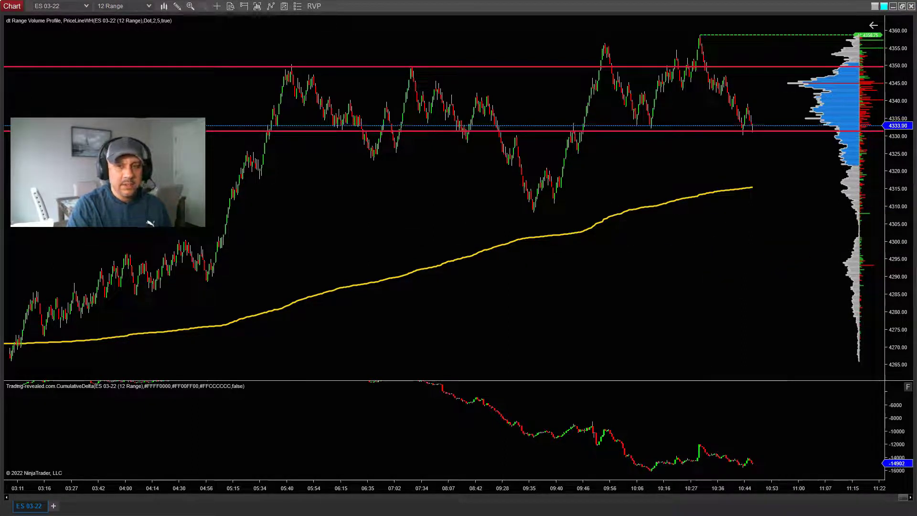
left_click_drag(678, 172, 633, 176)
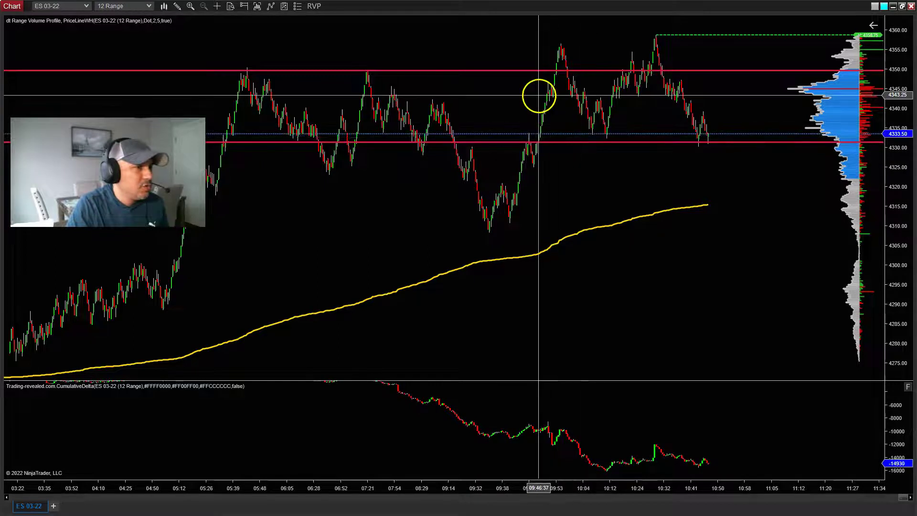
scroll(471, 266, "up", 1)
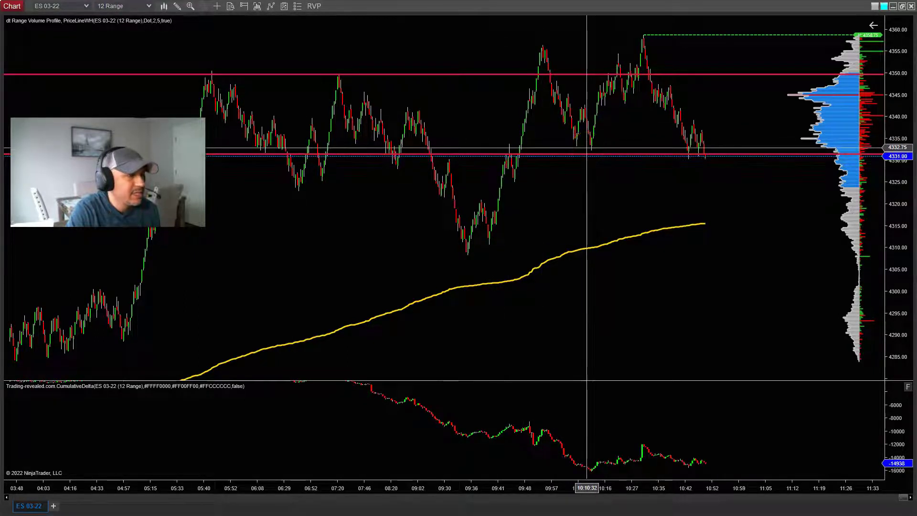
Step: Examine the 12 Range chart's reactions at the two red levels, from the 05:40 high to the latest drop
mouse_move(586, 149)
left_mouse_down()
mouse_move(572, 151)
mouse_move(572, 140)
mouse_move(566, 162)
mouse_move(516, 170)
left_mouse_up()
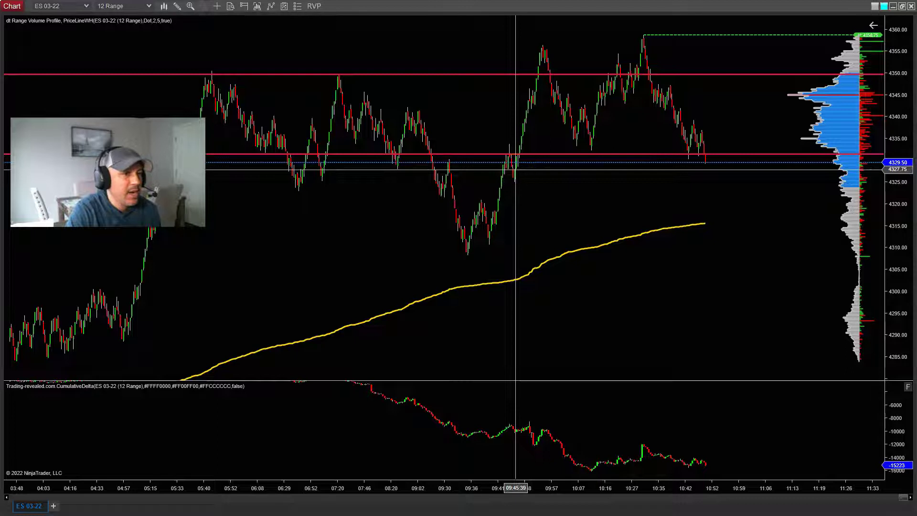
left_click_drag(595, 176, 749, 181)
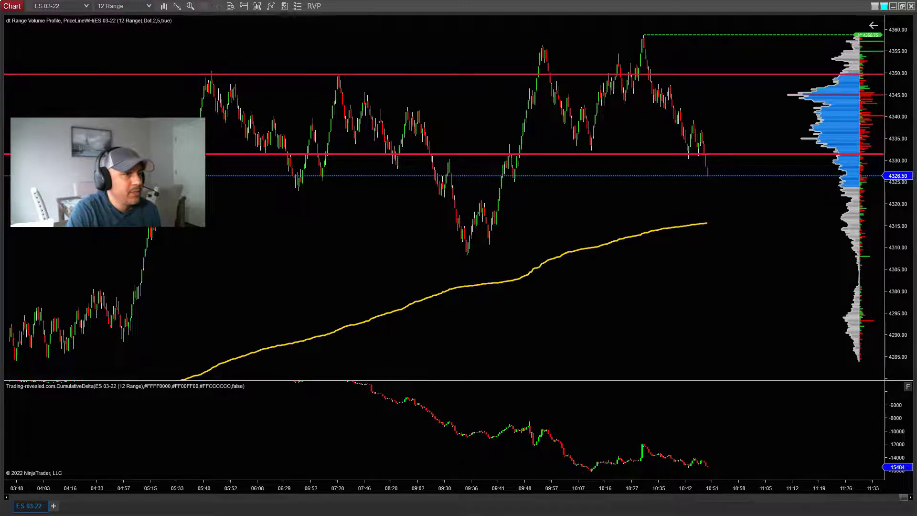
mouse_move(630, 177)
left_mouse_down()
mouse_move(233, 184)
mouse_move(172, 206)
left_mouse_up()
left_click(198, 84)
mouse_move(197, 84)
left_mouse_down()
mouse_move(248, 98)
mouse_move(360, 186)
mouse_move(460, 248)
mouse_move(397, 244)
mouse_move(225, 81)
mouse_move(205, 85)
left_mouse_up()
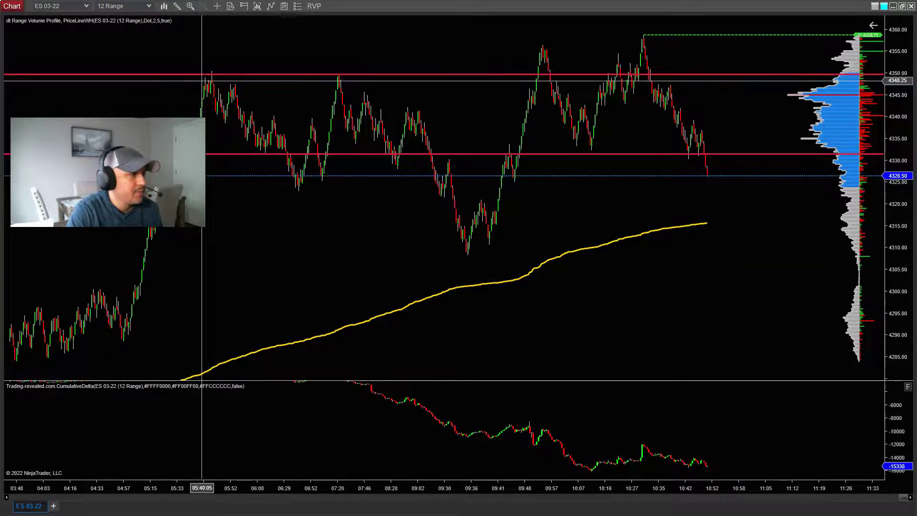
mouse_move(230, 117)
left_mouse_down()
mouse_move(276, 157)
mouse_move(198, 115)
mouse_move(206, 78)
mouse_move(368, 188)
mouse_move(393, 303)
mouse_move(422, 180)
mouse_move(522, 50)
mouse_move(588, 148)
mouse_move(643, 39)
mouse_move(759, 174)
mouse_move(875, 210)
left_mouse_up()
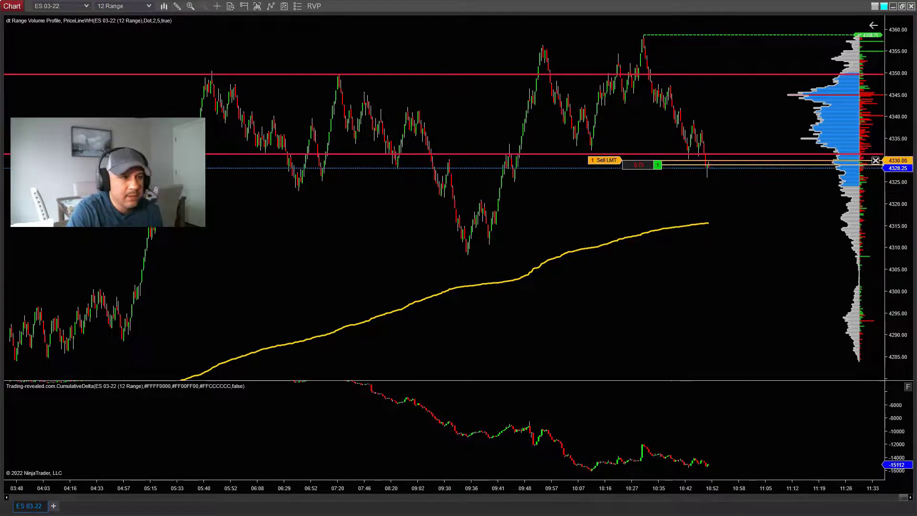
Step: Monitor the one-contract sell limit order at 4330 and the price action around the lower red level
left_click(784, 239)
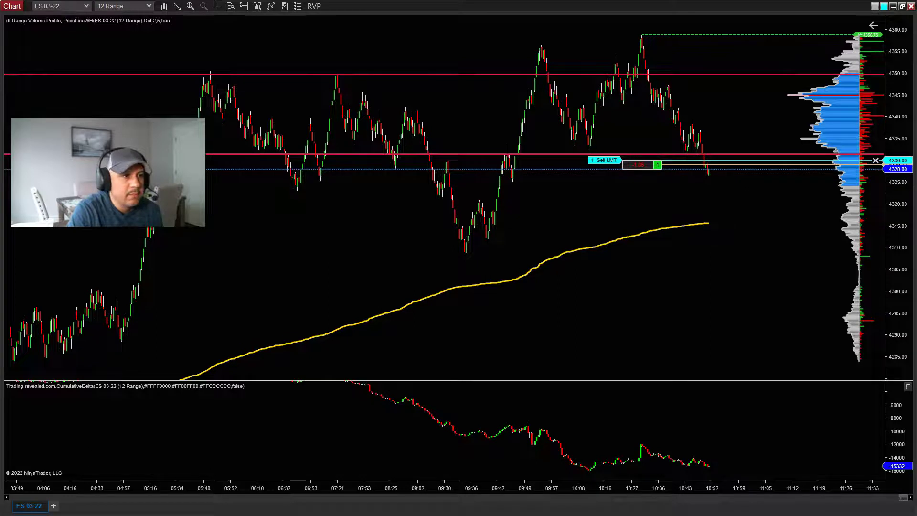
left_click(776, 160)
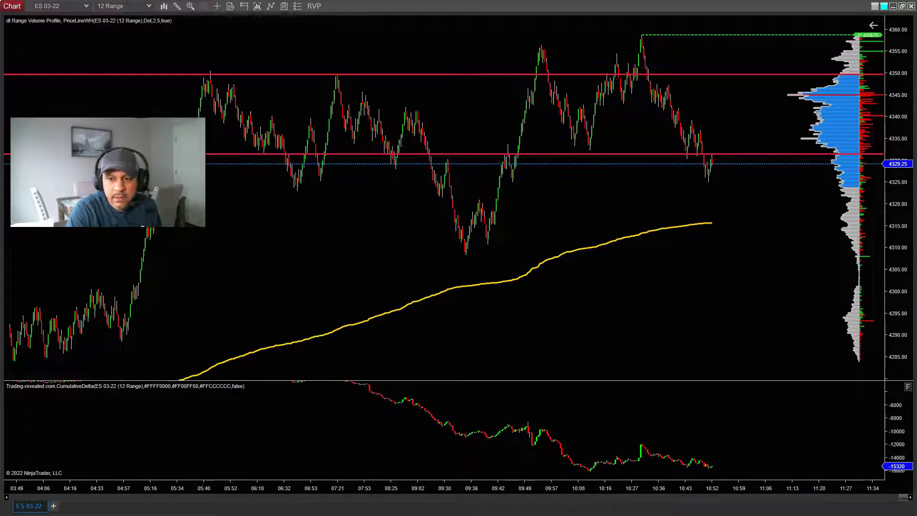
left_click_drag(666, 237, 644, 211)
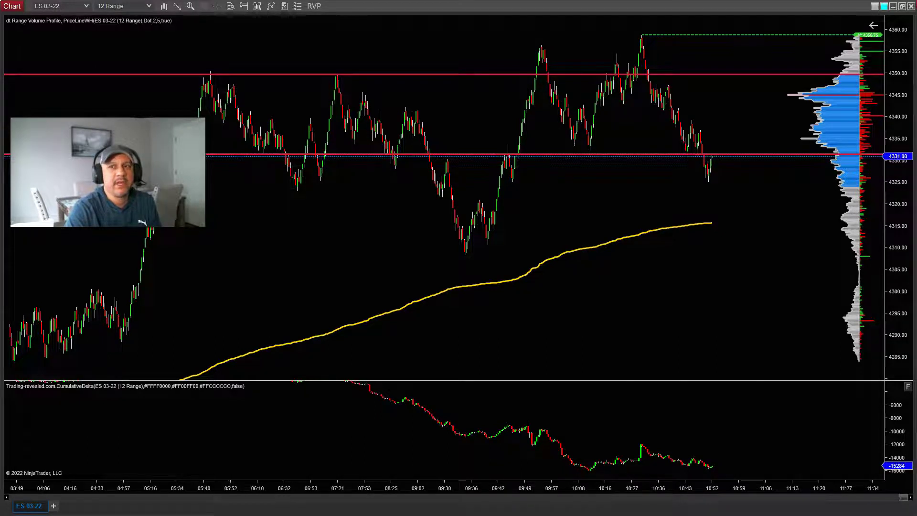
Step: Draw arrow lines tracing the swings from about 4314 up to 4355, down to about 4332 and up to the session high
middle_click(722, 274)
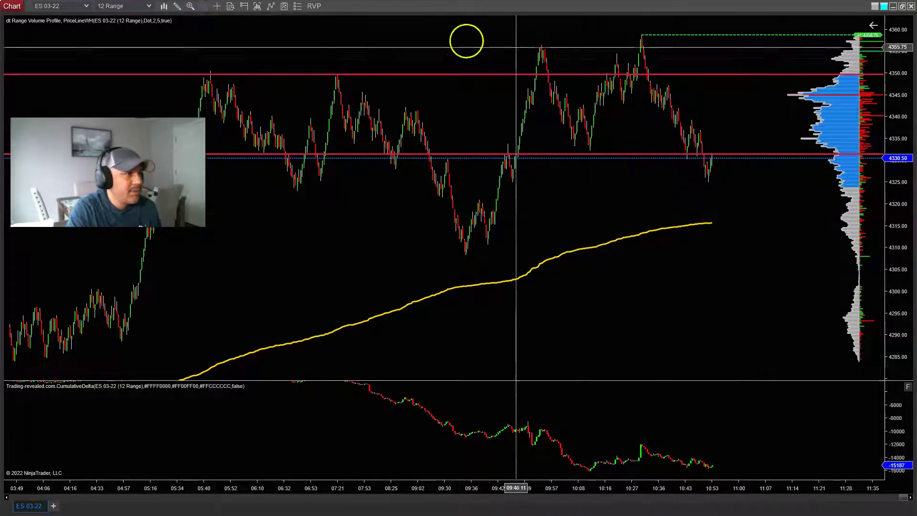
left_click(179, 6)
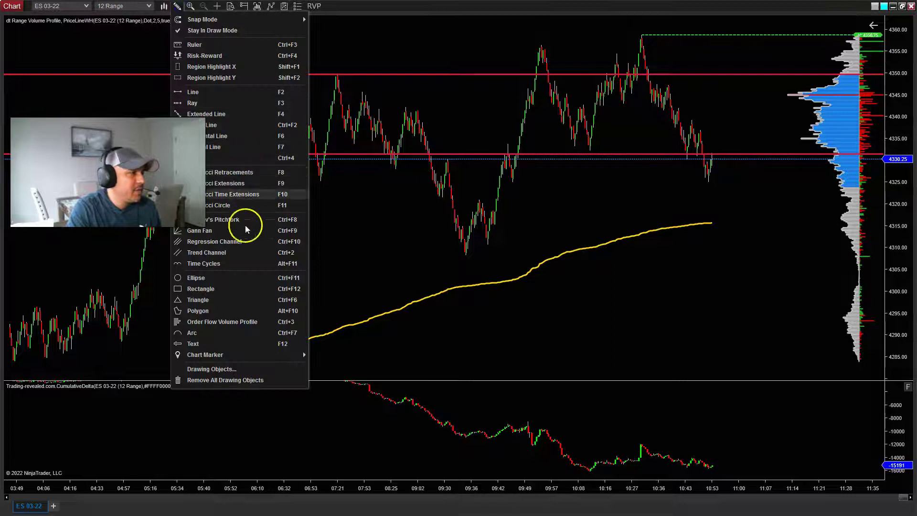
left_click(231, 125)
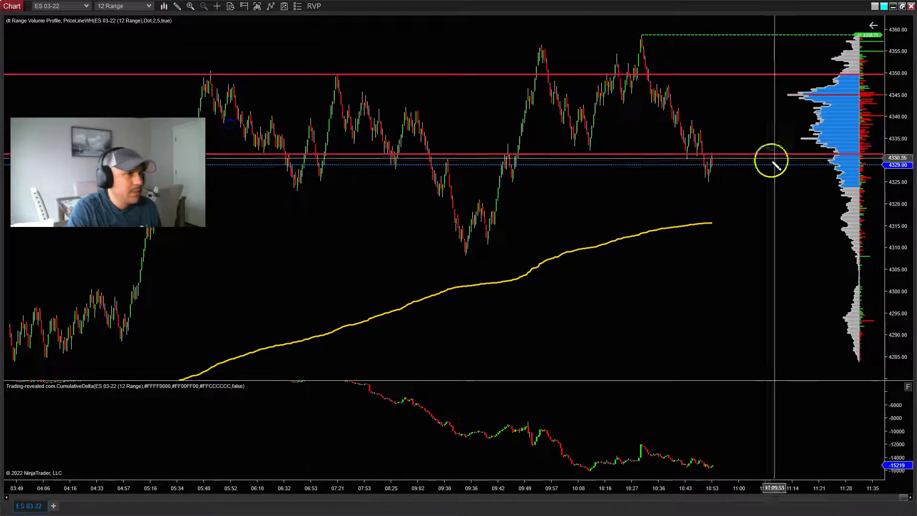
left_click(486, 229)
left_click(538, 49)
left_click(589, 148)
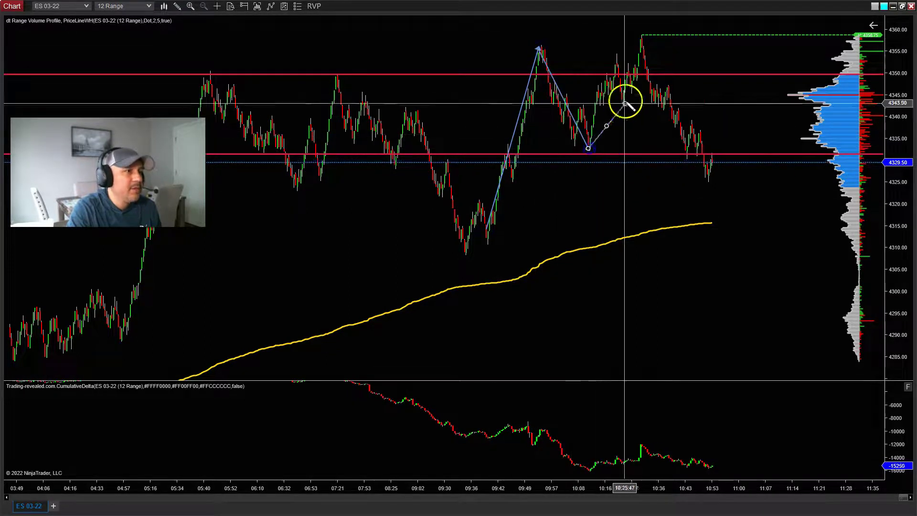
left_click(641, 36)
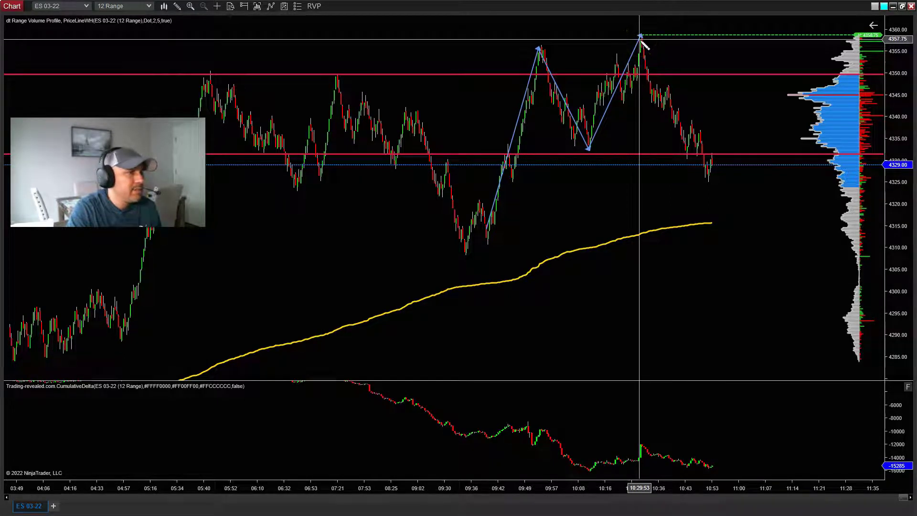
Step: Add arrows tracing the drop from the session high to the latest low, a horizontal one at the previous pullback low, and a projected fall to about 4319
left_click(688, 146)
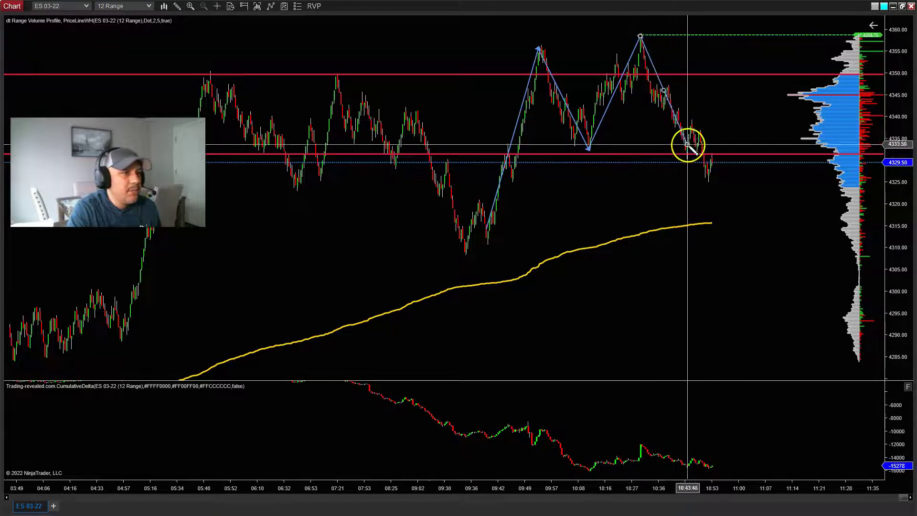
left_click(689, 124)
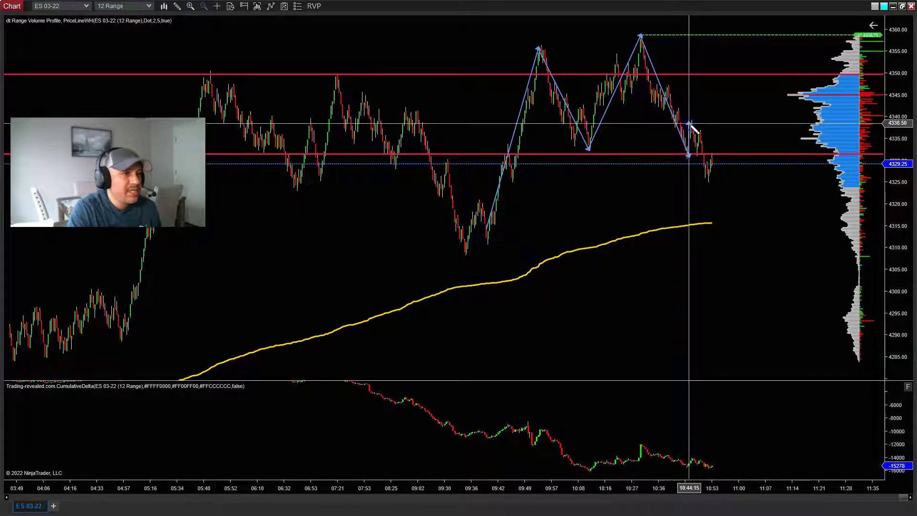
left_click(706, 172)
left_click_drag(567, 149, 609, 151)
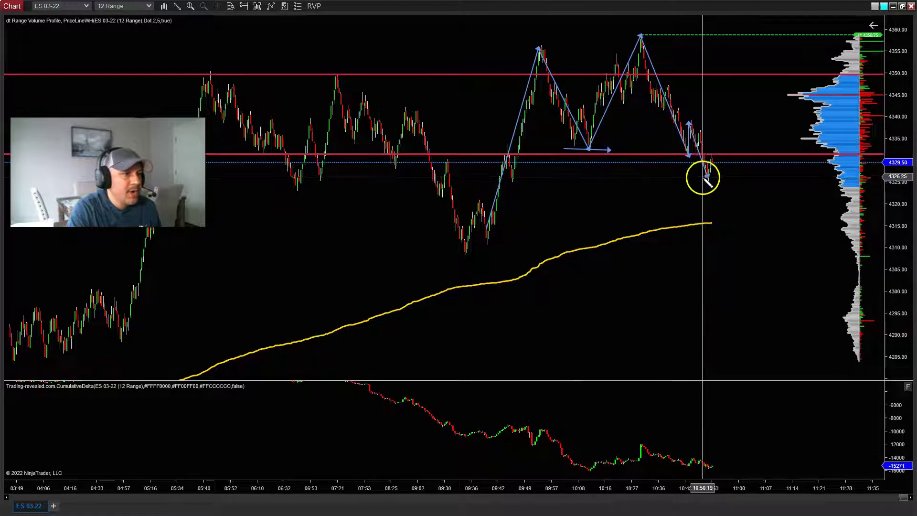
mouse_move(706, 176)
left_mouse_down()
mouse_move(710, 152)
mouse_move(734, 207)
left_mouse_up()
left_click(693, 152)
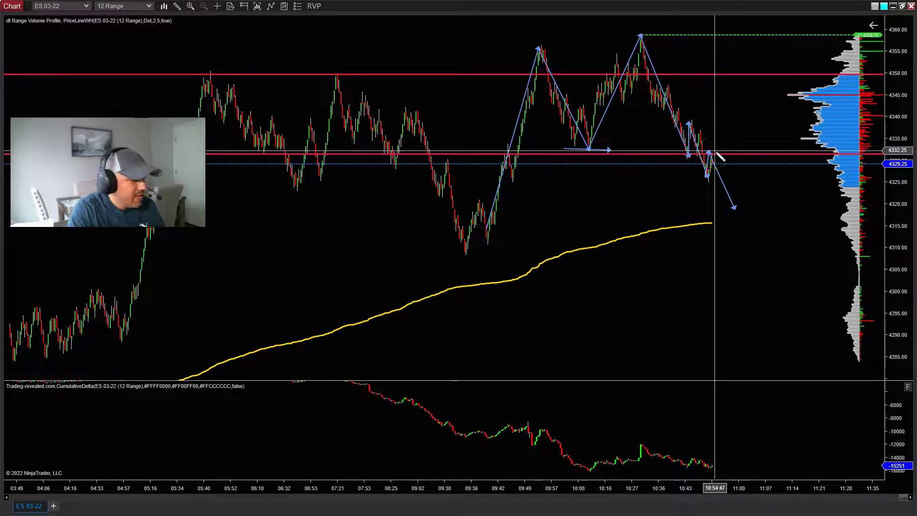
Step: Delete all the blue arrow lines from the 12 Range chart, keeping the two red levels
left_click(514, 130)
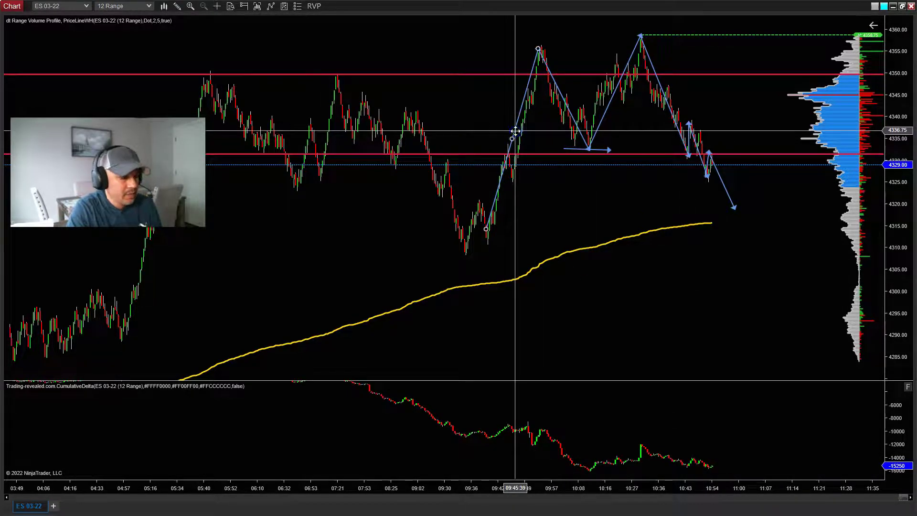
key("Delete")
left_click(569, 101)
key("Delete")
left_click(604, 112)
key("Delete")
left_click(668, 110)
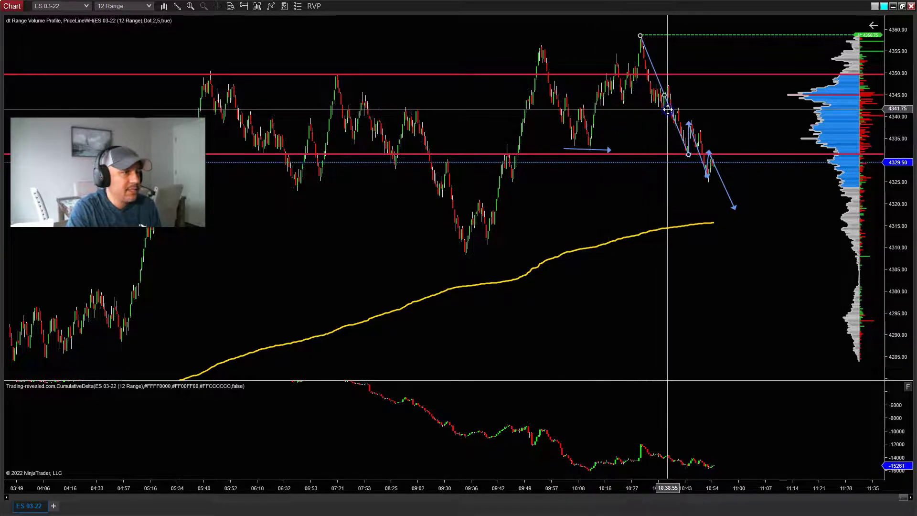
key("Delete")
left_click(597, 150)
key("Delete")
left_click(686, 137)
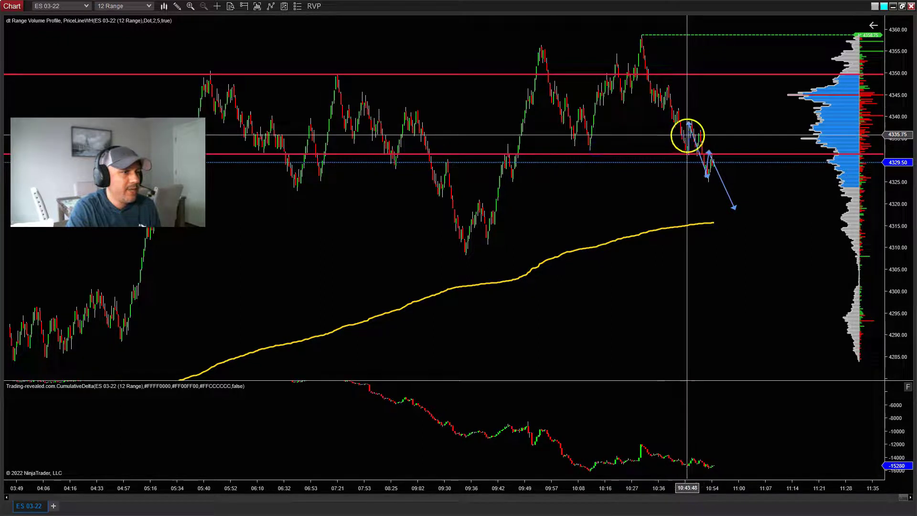
key("Delete")
left_click(705, 165)
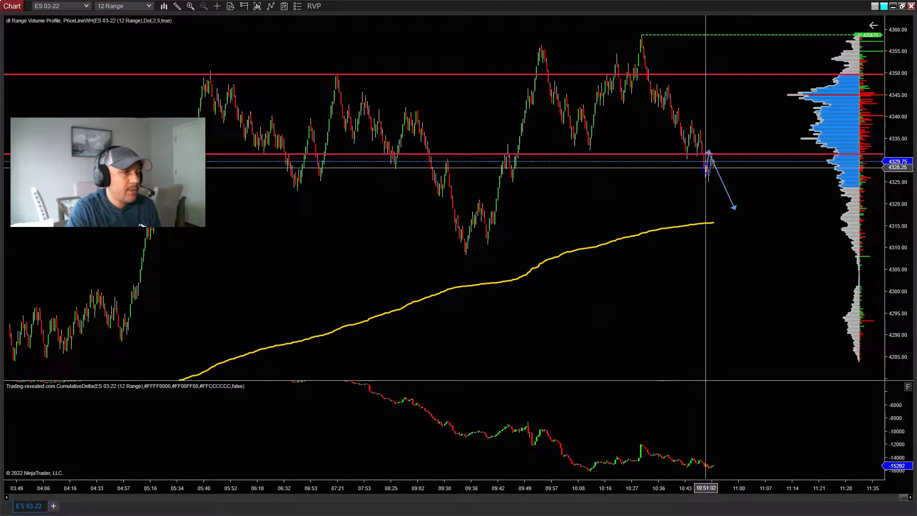
key("Delete")
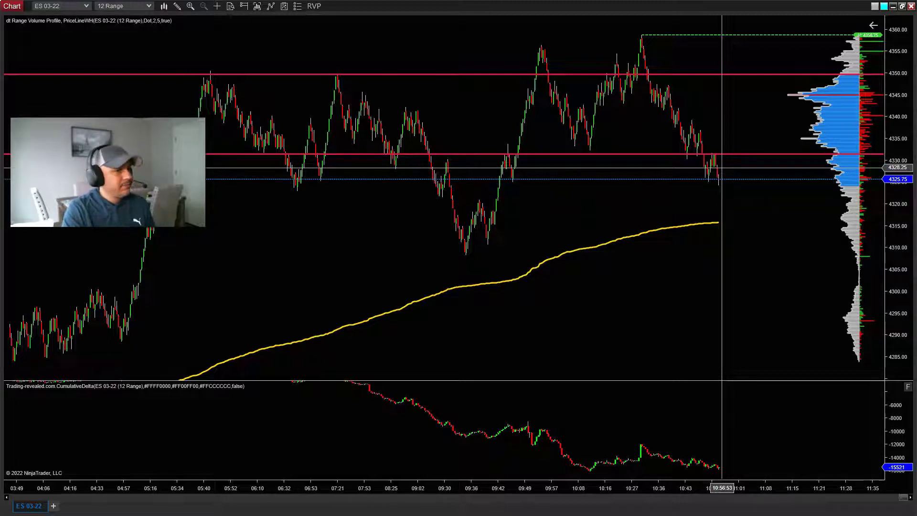
Step: Examine the price action below the lower red level against the yellow average, the volume profile and the morning's low
left_click(688, 127)
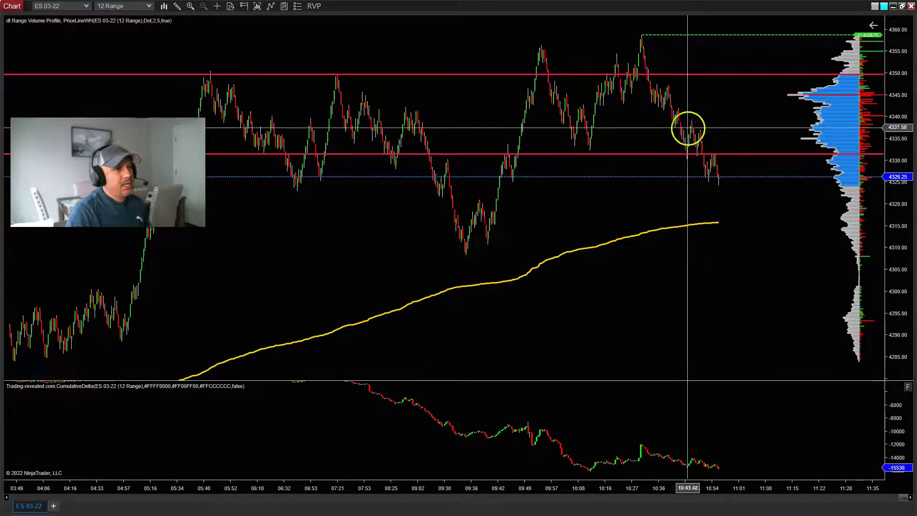
left_click(824, 97)
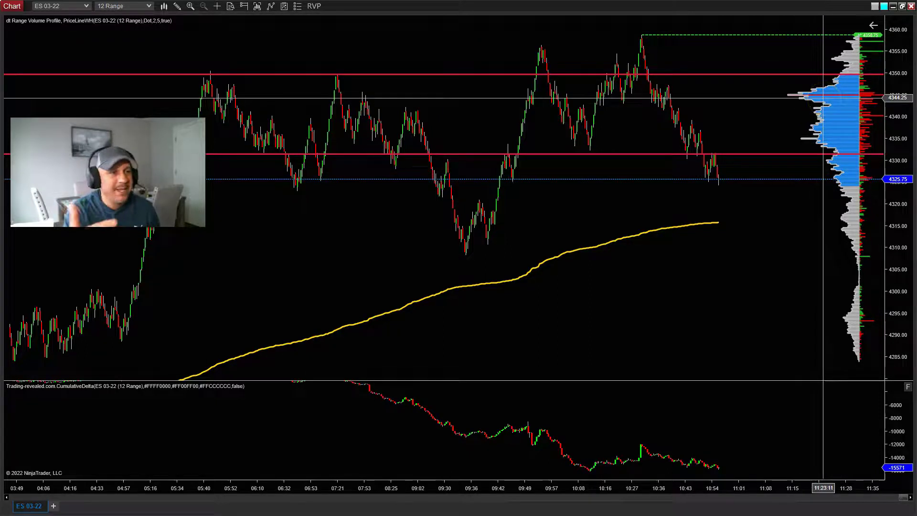
left_click(819, 83)
left_click(285, 284)
left_click(514, 277)
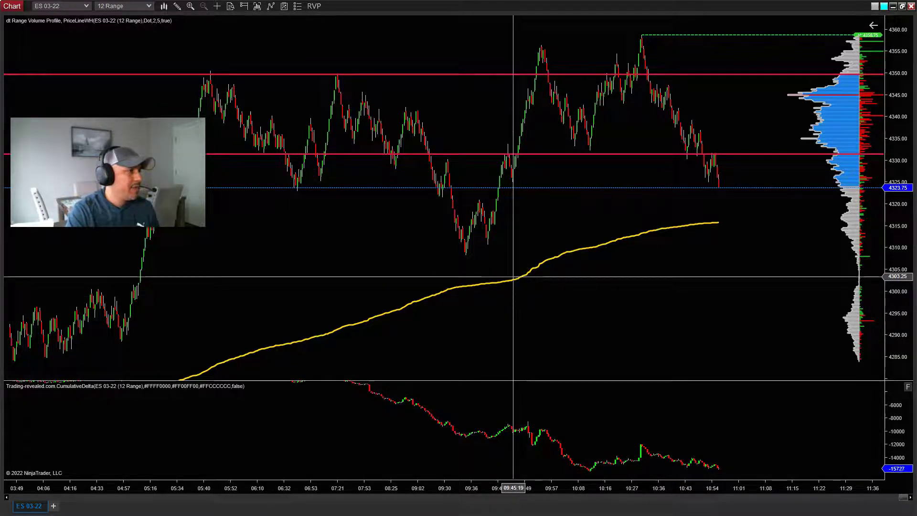
left_click(509, 273)
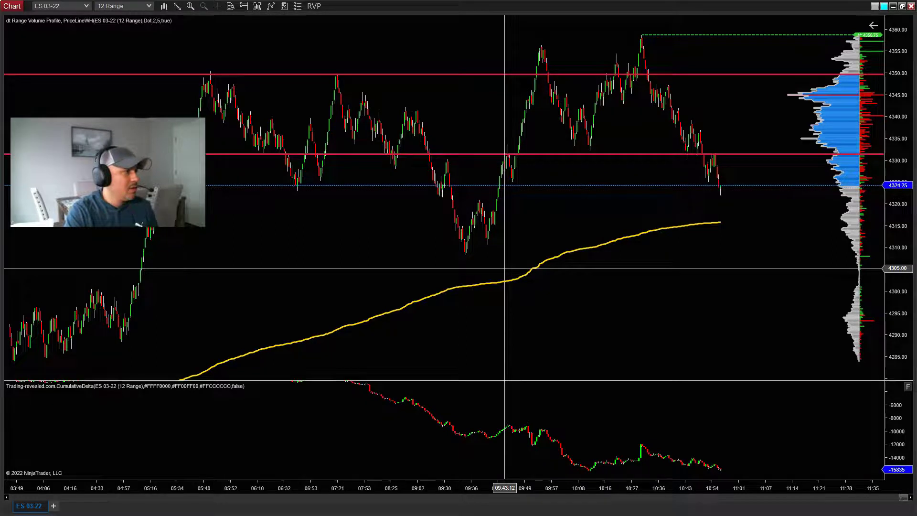
left_click(496, 300)
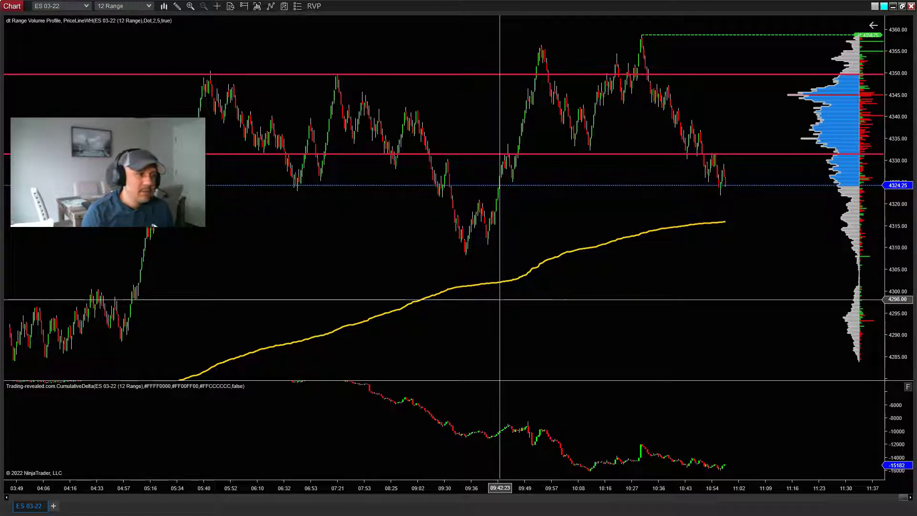
left_click(497, 295)
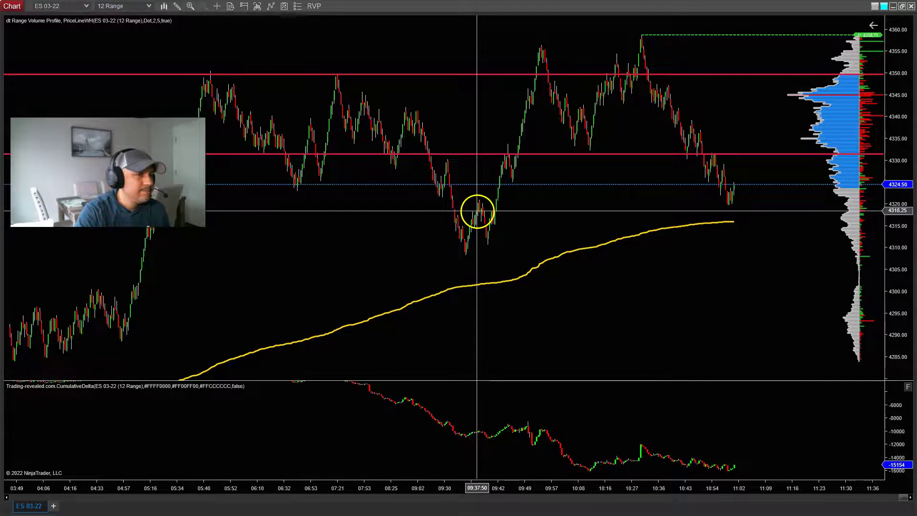
left_click(692, 74)
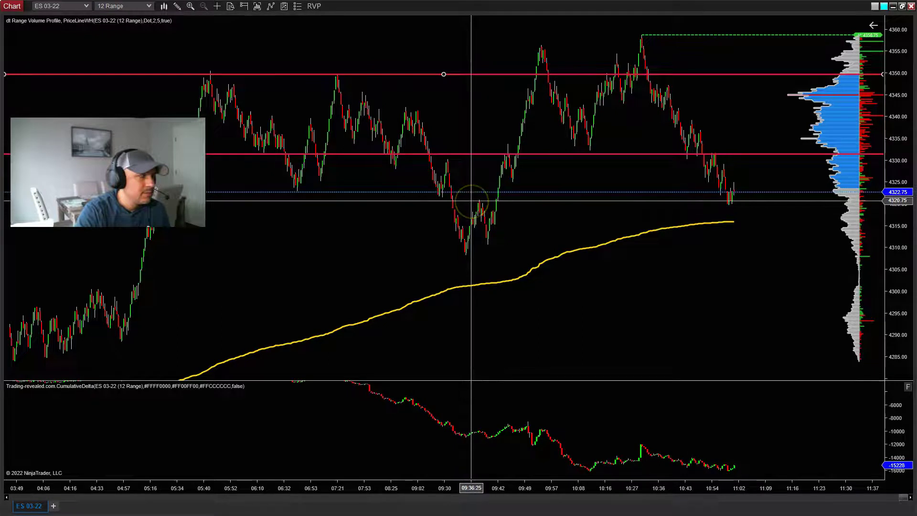
left_click(23, 497)
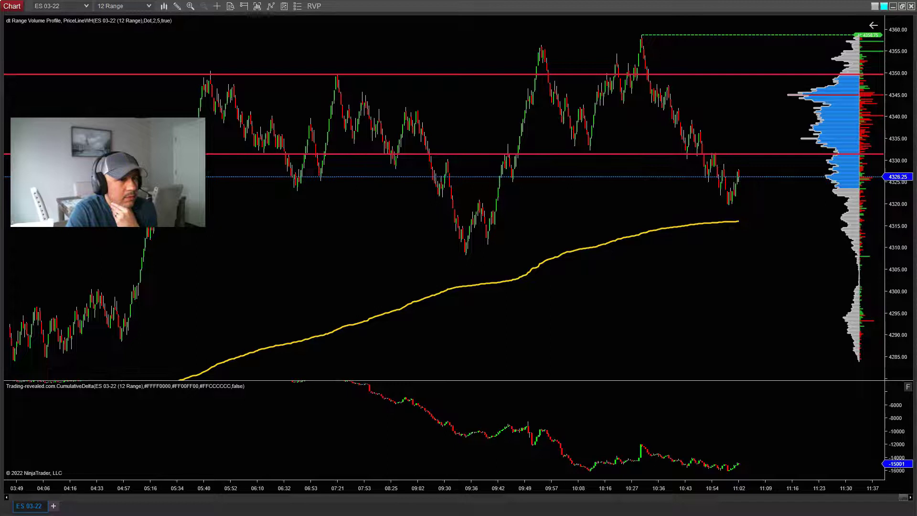
Step: Draw two converging arrow lines, one falling from the session high to about 4337.75 and one rising from beneath the morning low to about 4317
left_click_drag(826, 487, 762, 487)
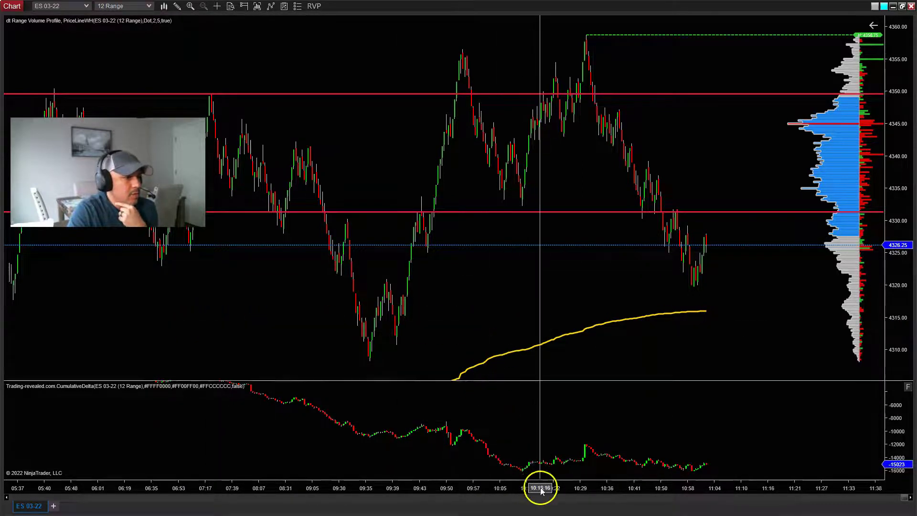
left_click_drag(542, 490, 578, 488)
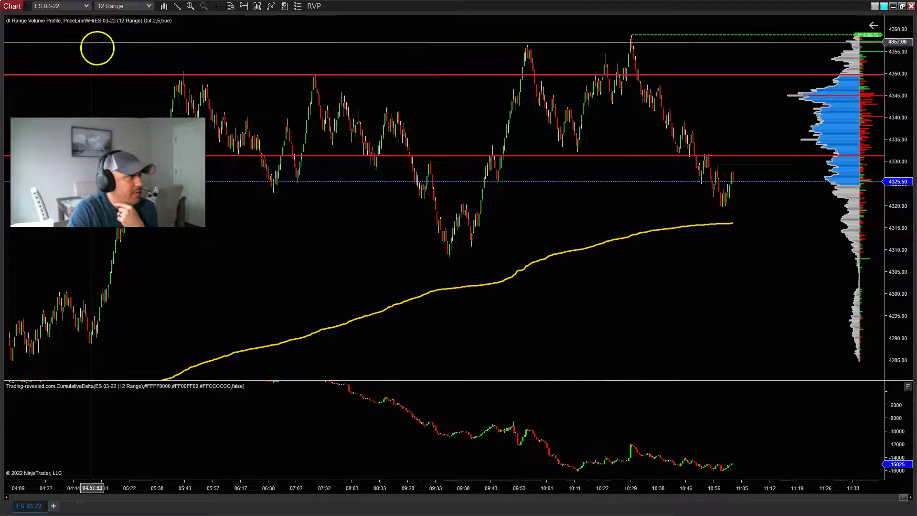
left_click(176, 6)
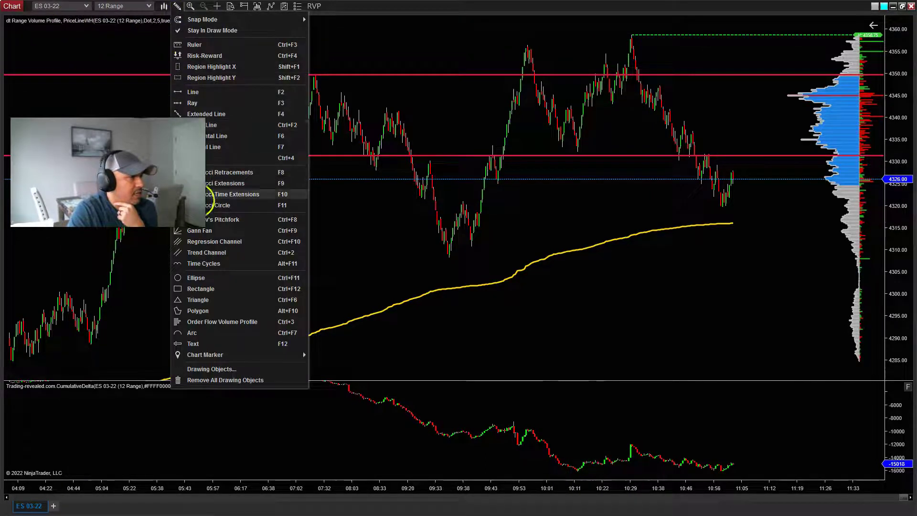
left_click(223, 125)
left_click(625, 29)
left_click(764, 127)
left_click(440, 265)
left_click(793, 218)
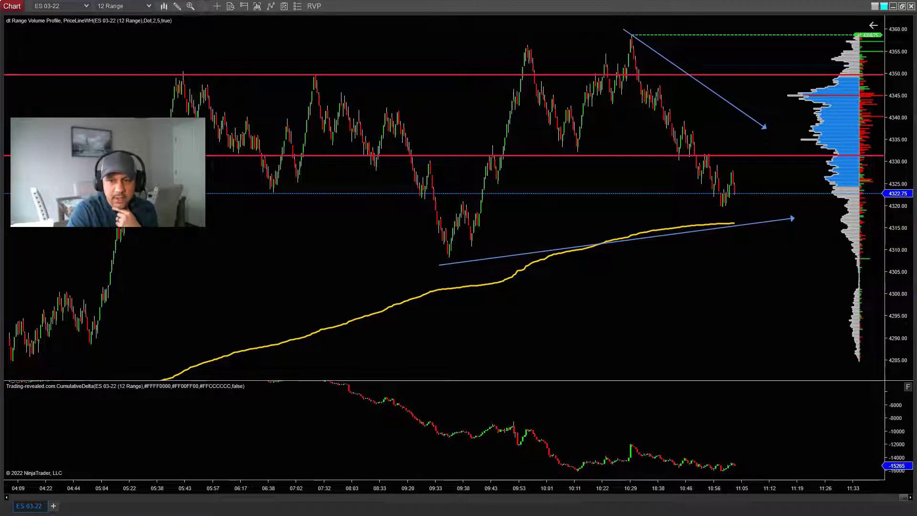
Step: Bring up the Trade Performance report enlarged and review the ES 03-22 trades of 02/22/2022
key("alt+Tab")
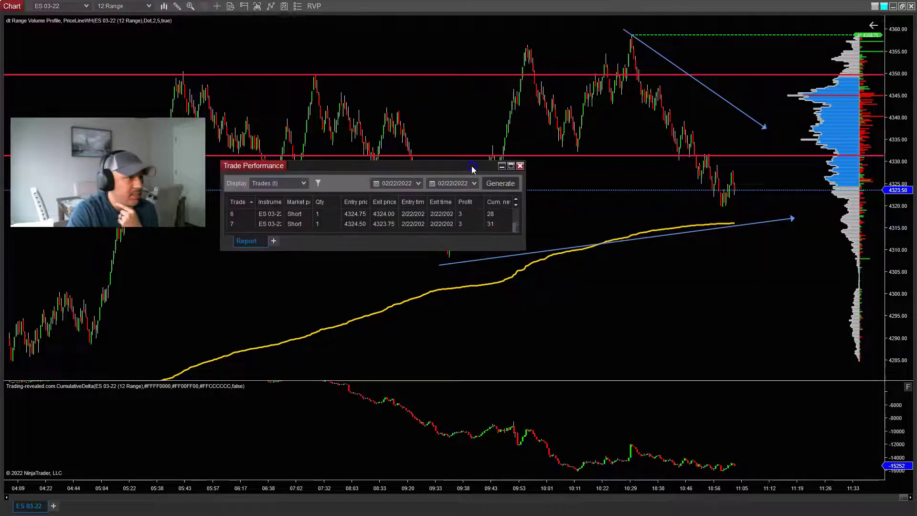
key("alt+Tab")
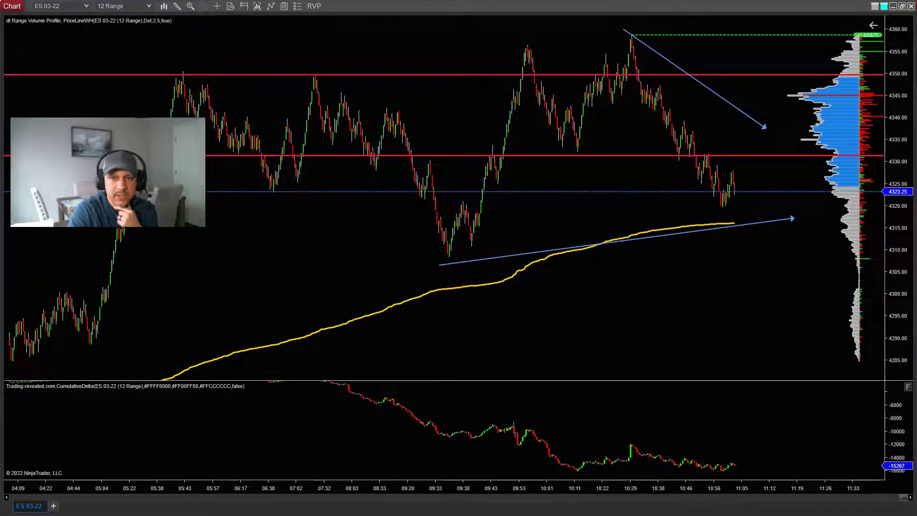
double_click(539, 160)
left_click(591, 86)
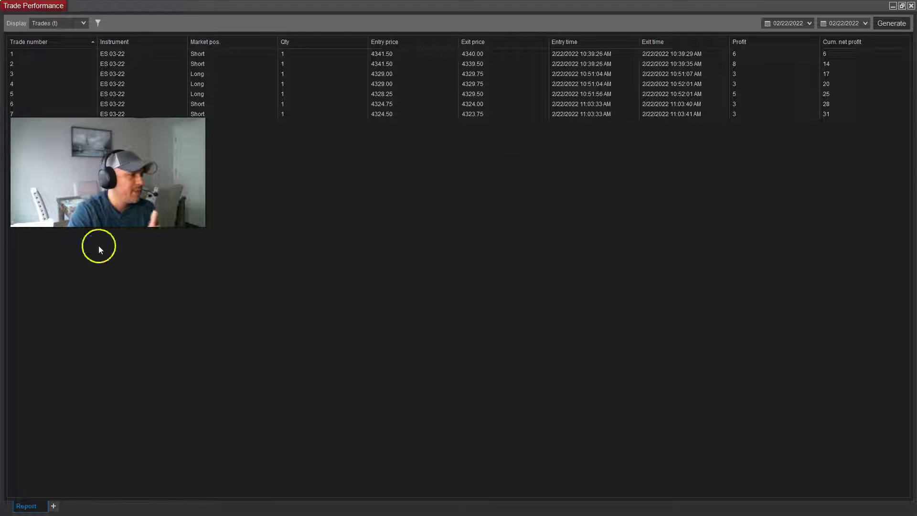
Step: Review the trade list with profits in points, and move the report off the chart
left_click(16, 495)
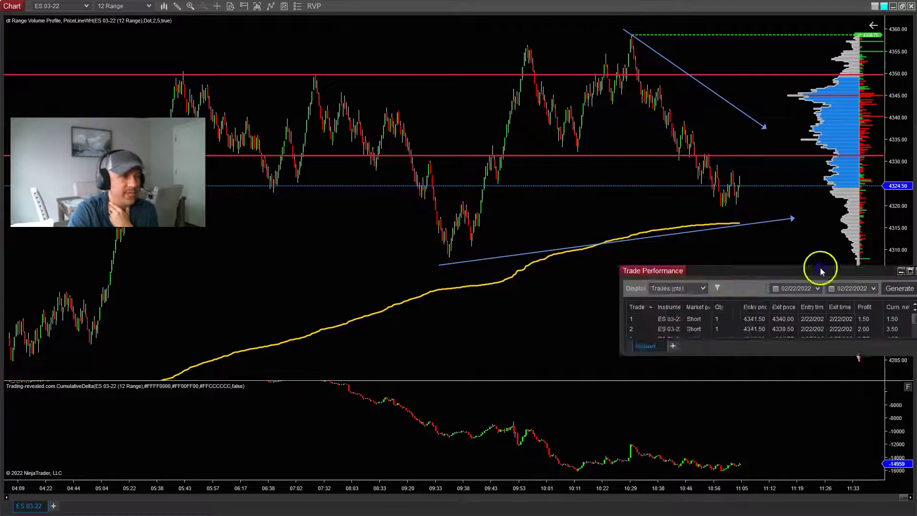
left_click_drag(819, 262, 508, 174)
left_click_drag(580, 219, 581, 240)
left_click_drag(528, 172, 916, 189)
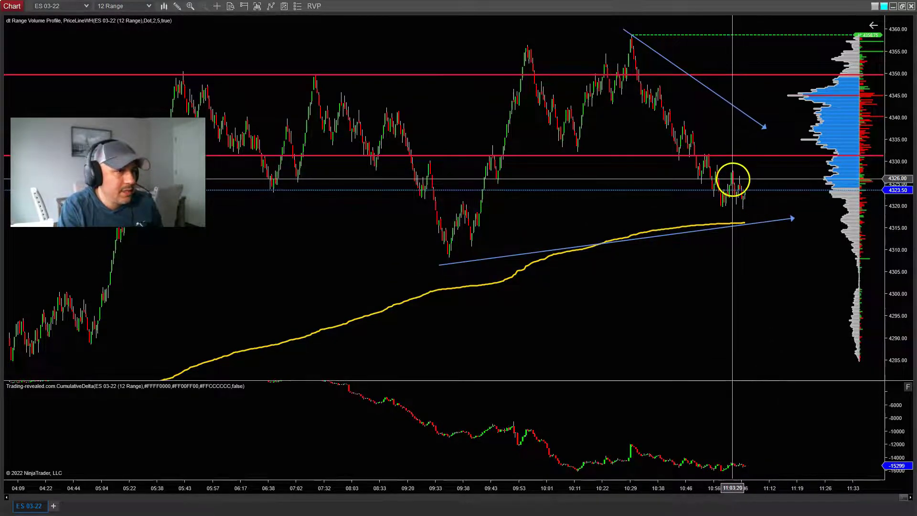
Step: Move the lower red level to about 4326 and delete both blue arrow lines
left_click_drag(756, 155, 754, 168)
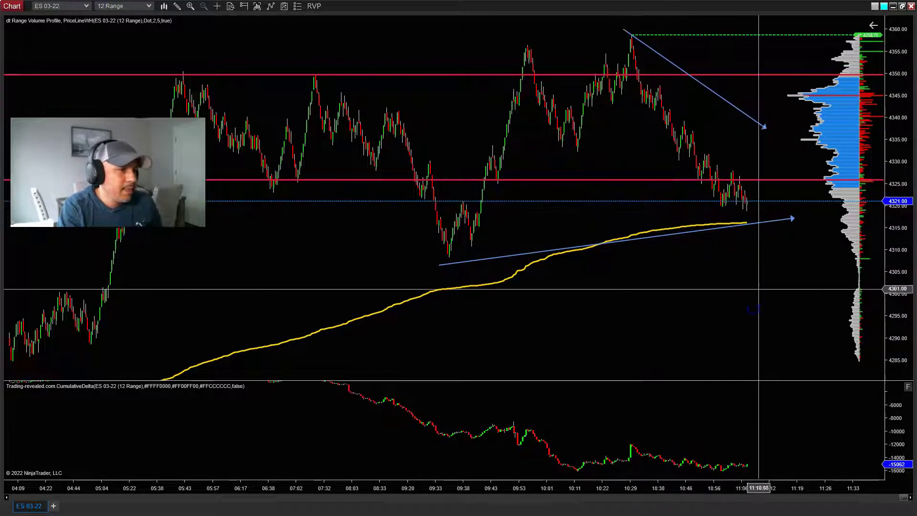
left_click(778, 279)
left_click(764, 126)
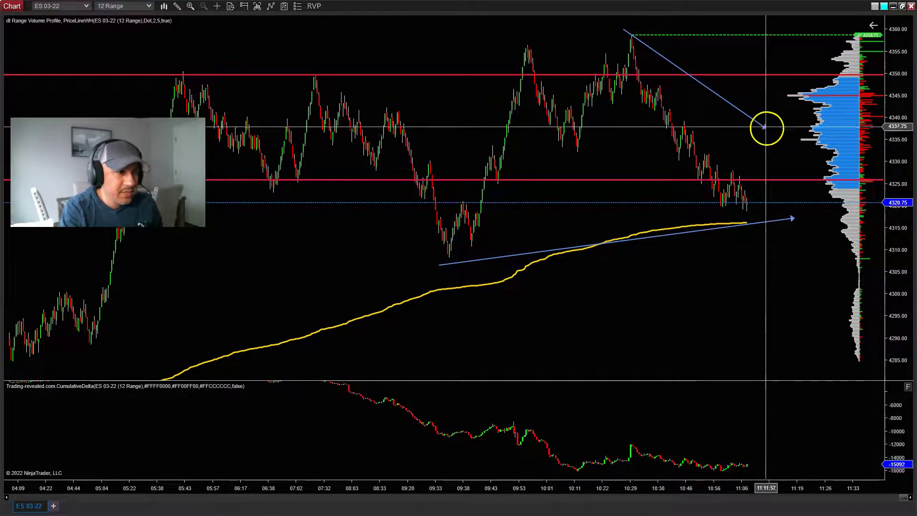
key("Delete")
left_click(732, 209)
left_click(764, 221)
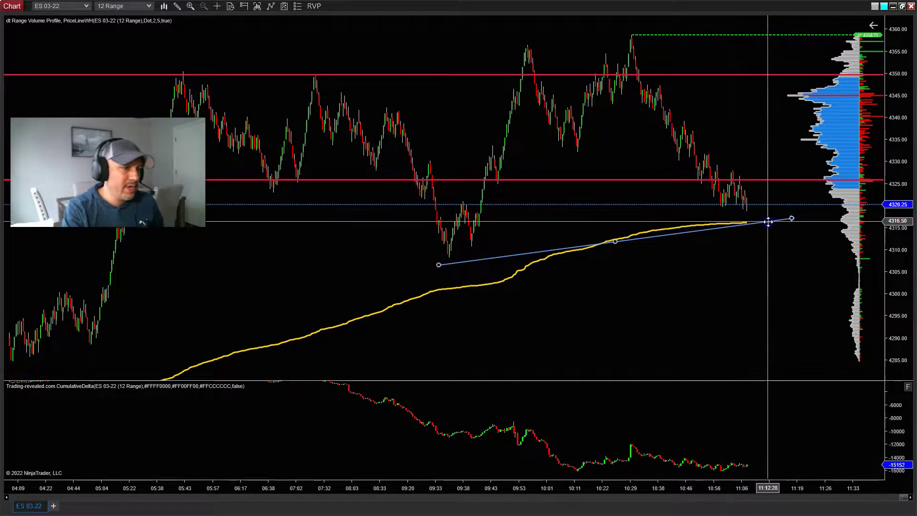
key("Delete")
Step: Compress the chart to include the previous session and move the upper red level down to 4300
left_click(752, 197)
left_click(21, 493)
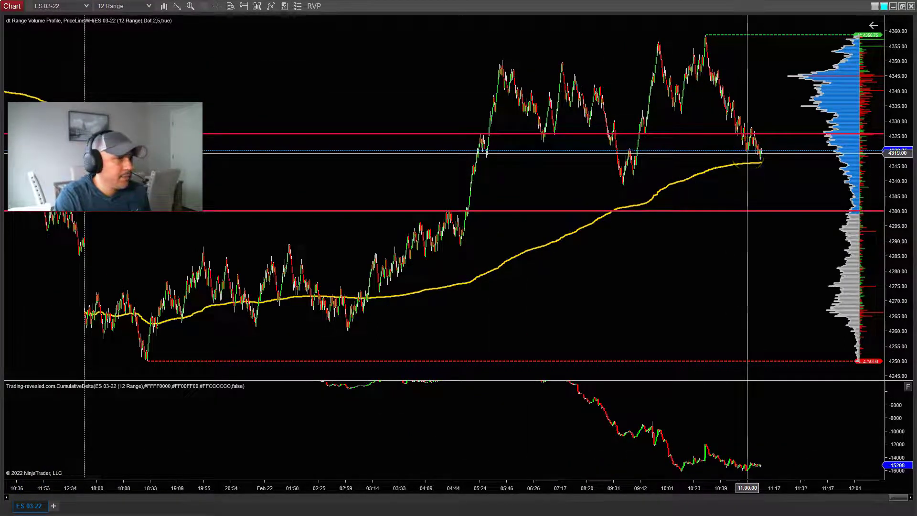
left_click_drag(643, 172, 612, 183)
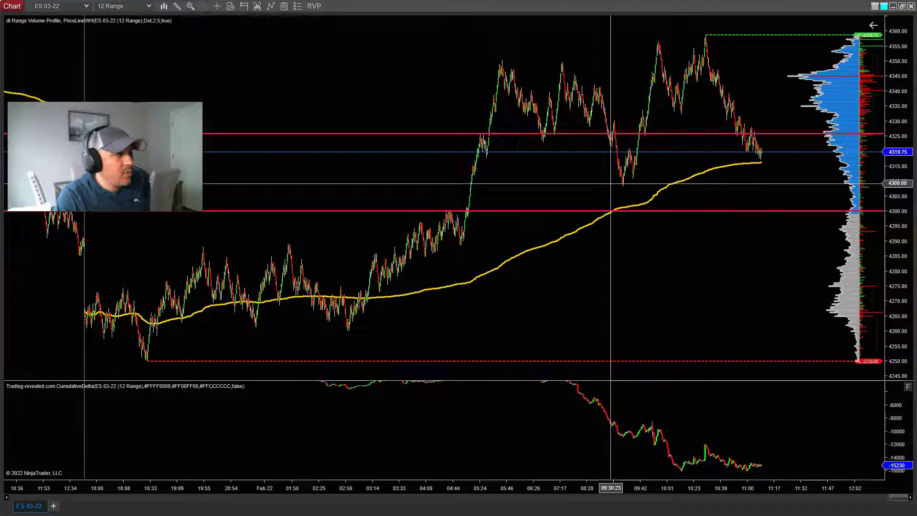
mouse_move(617, 185)
left_mouse_down()
mouse_move(626, 184)
mouse_move(628, 139)
mouse_move(623, 209)
left_mouse_up()
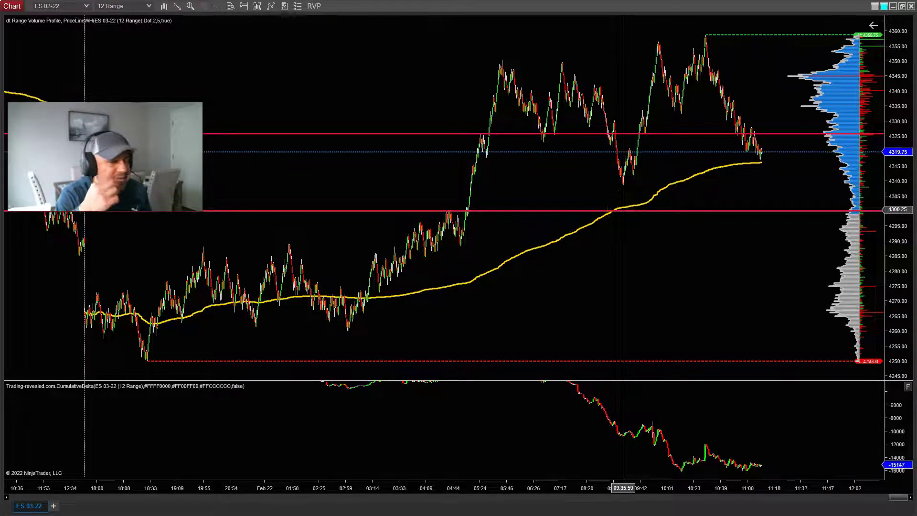
mouse_move(632, 191)
left_mouse_down()
mouse_move(645, 189)
mouse_move(640, 211)
mouse_move(436, 207)
mouse_move(768, 203)
mouse_move(813, 168)
mouse_move(788, 205)
mouse_move(796, 178)
mouse_move(817, 166)
mouse_move(838, 196)
mouse_move(823, 192)
mouse_move(821, 158)
mouse_move(639, 184)
mouse_move(633, 203)
left_mouse_up()
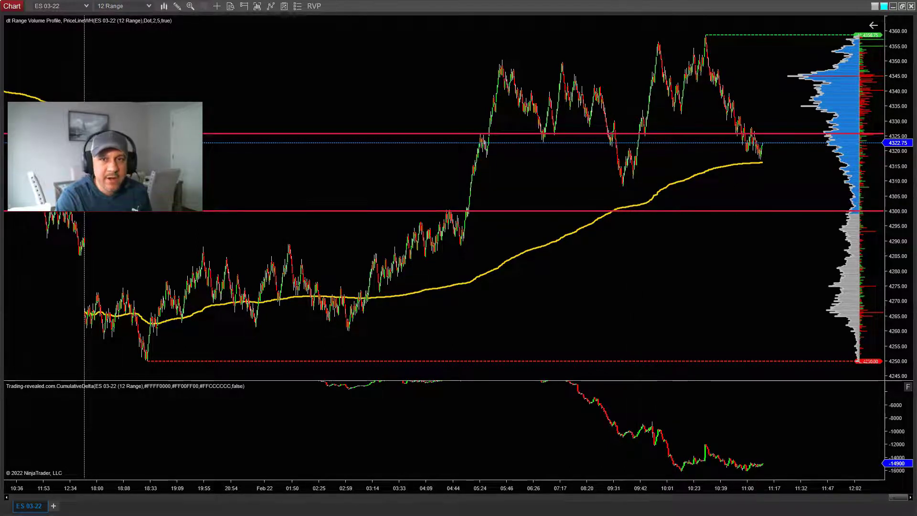
Step: Bring up the 60 Minute chart enlarged, examine price between the 4300 level and the lower blue zone, and move the chart away
left_click_drag(916, 153, 673, 94)
left_click(672, 94)
left_click_drag(594, 164, 646, 377)
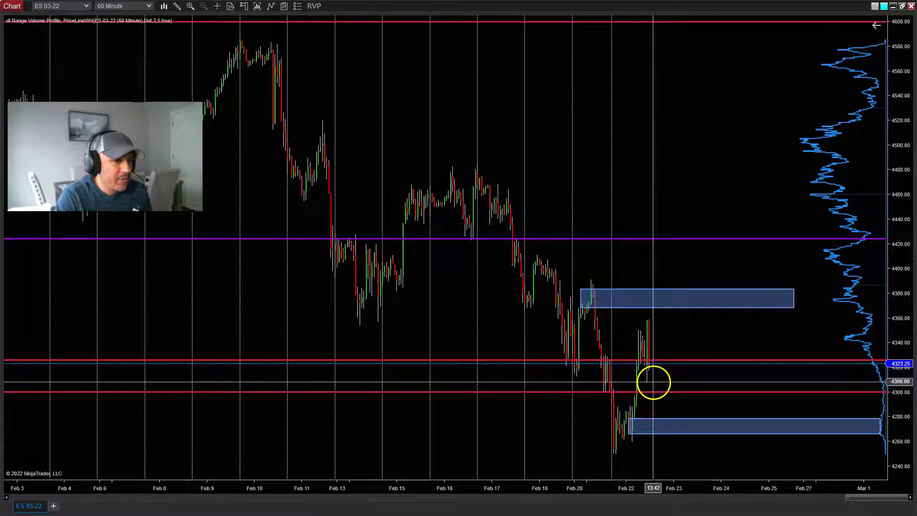
mouse_move(654, 393)
left_mouse_down()
mouse_move(643, 391)
mouse_move(640, 420)
mouse_move(651, 423)
left_mouse_up()
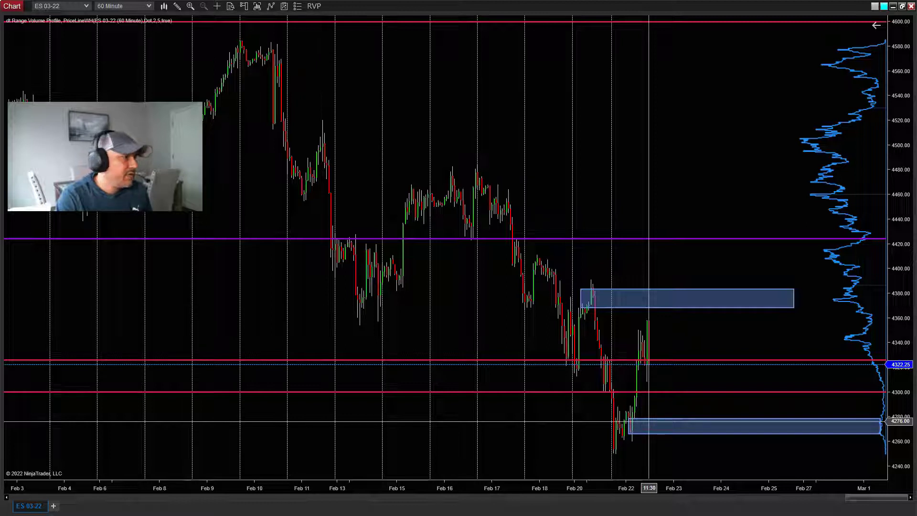
mouse_move(651, 419)
left_mouse_down()
mouse_move(651, 430)
mouse_move(647, 418)
mouse_move(662, 420)
left_mouse_up()
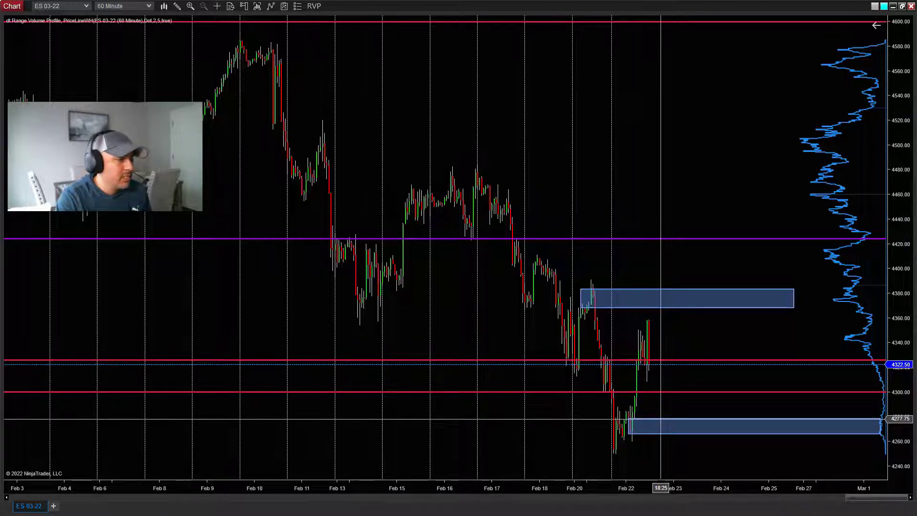
mouse_move(661, 418)
left_mouse_down()
mouse_move(638, 411)
mouse_move(626, 273)
mouse_move(807, 180)
mouse_move(833, 67)
mouse_move(901, 18)
left_mouse_up()
left_click(902, 7)
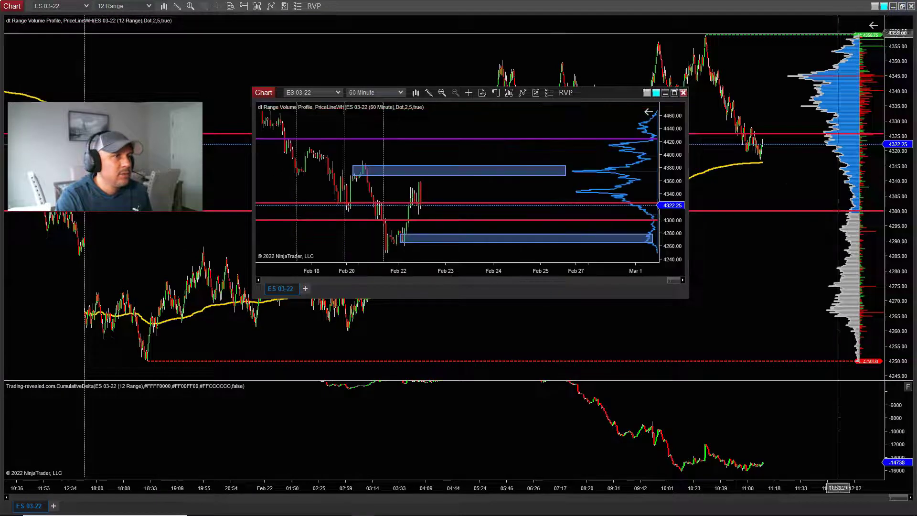
left_click_drag(567, 91, 916, 144)
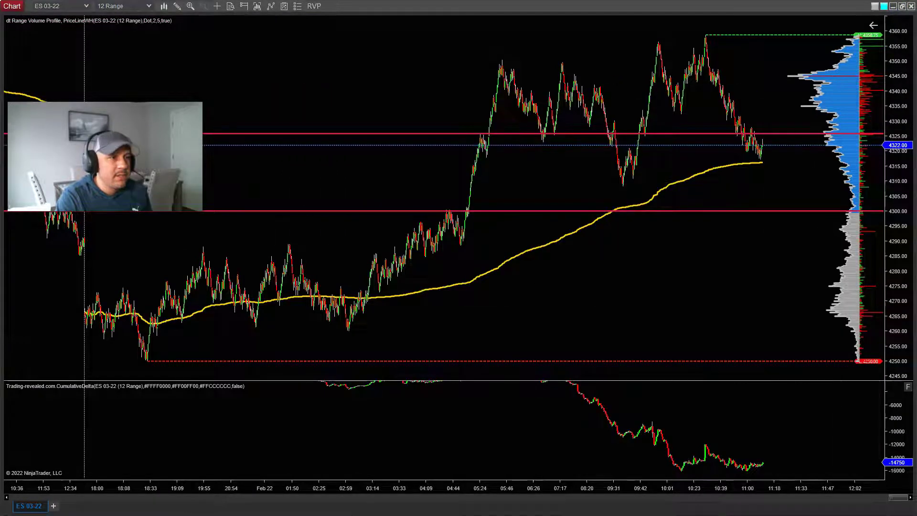
Step: Draw a blue arrow line from the session high near 4358.50 down to the latest price at about 4320
left_click_drag(702, 482, 528, 496)
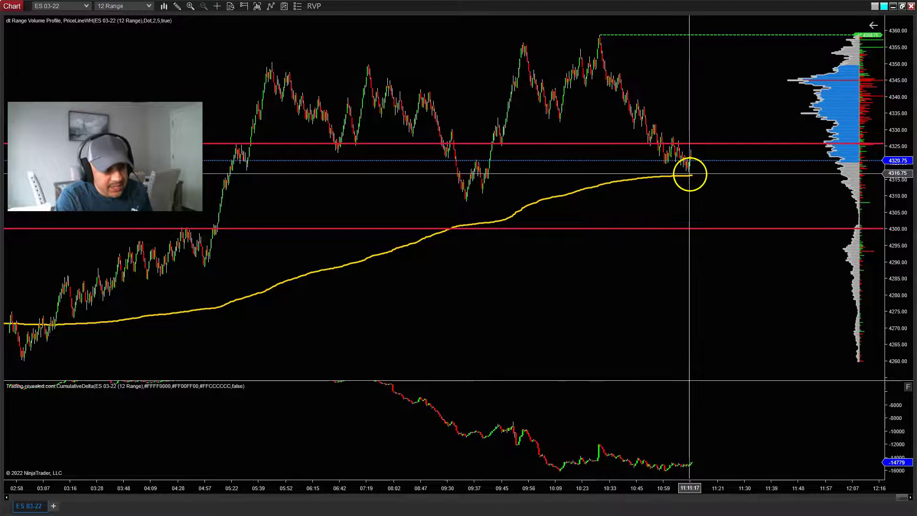
left_click(177, 6)
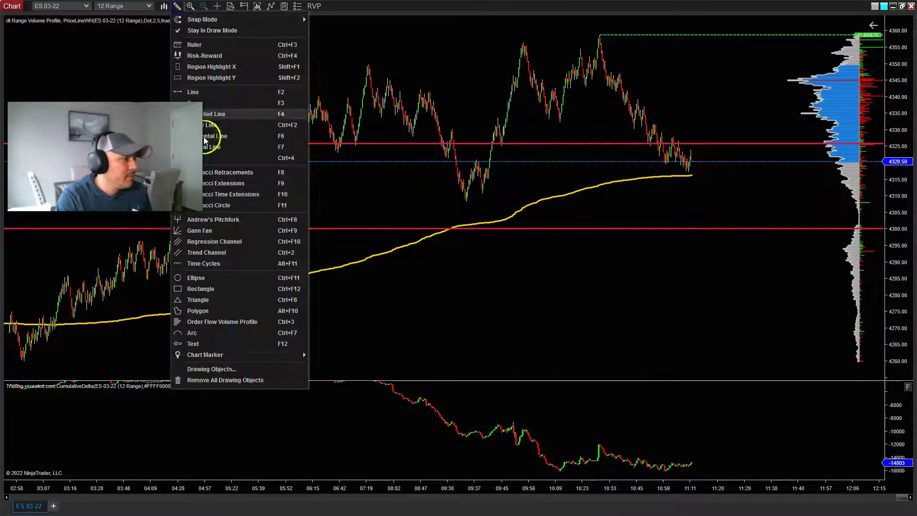
left_click(213, 159)
left_click(599, 37)
left_click(693, 162)
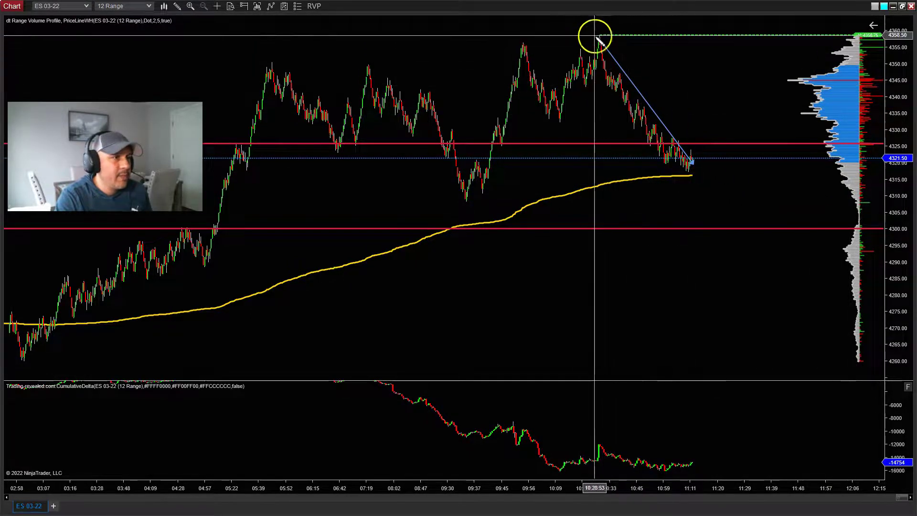
left_click(625, 30)
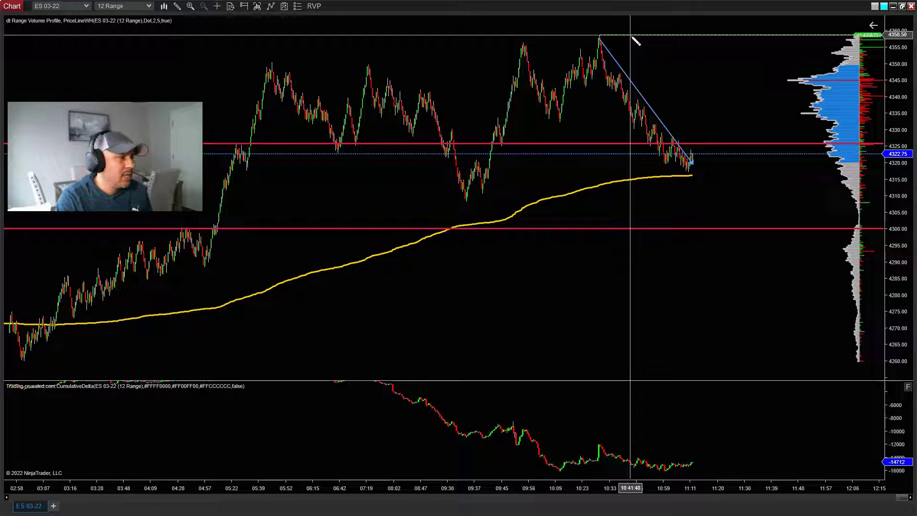
Step: Compress the 12 Range chart to examine the previous session's decline and the overnight rally, and expand it back to the current session
left_click_drag(635, 38, 693, 489)
mouse_move(533, 417)
left_mouse_down()
mouse_move(538, 338)
mouse_move(545, 361)
left_mouse_up()
left_click_drag(744, 305, 672, 301)
left_click_drag(512, 348, 570, 98)
left_click_drag(399, 281, 379, 361)
mouse_move(610, 243)
left_mouse_down()
mouse_move(590, 133)
mouse_move(605, 94)
left_mouse_up()
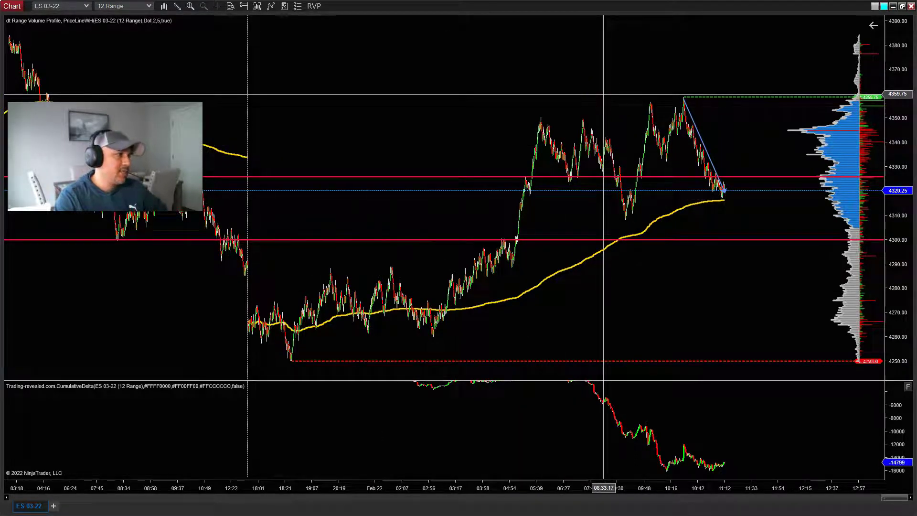
left_click_drag(603, 95, 600, 97)
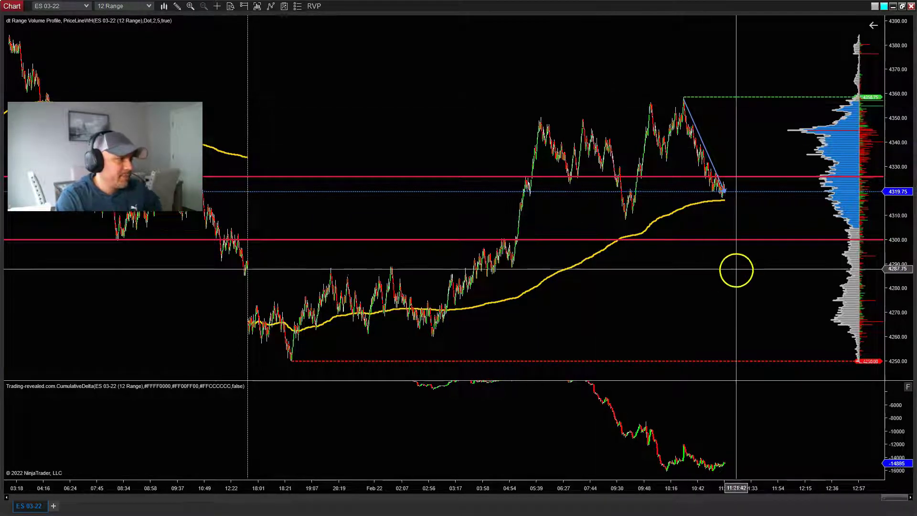
left_click_drag(752, 492, 497, 492)
left_click_drag(500, 378, 693, 326)
left_click_drag(790, 487, 690, 488)
left_click_drag(49, 484, 50, 484)
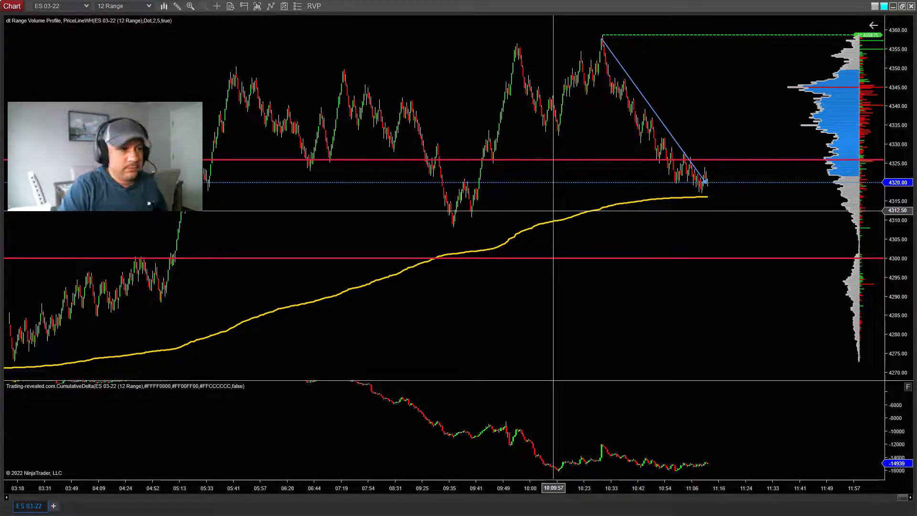
Step: Examine the marked downswing towards the yellow average line with both the 4326 and 4300 levels in view
left_click(610, 139)
left_click(595, 61)
left_click(634, 131)
left_click(702, 180)
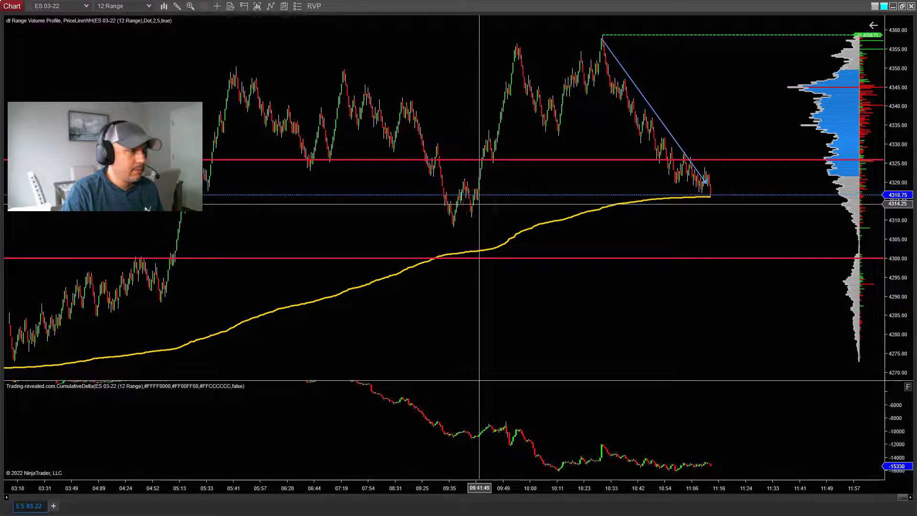
left_click_drag(610, 487, 528, 491)
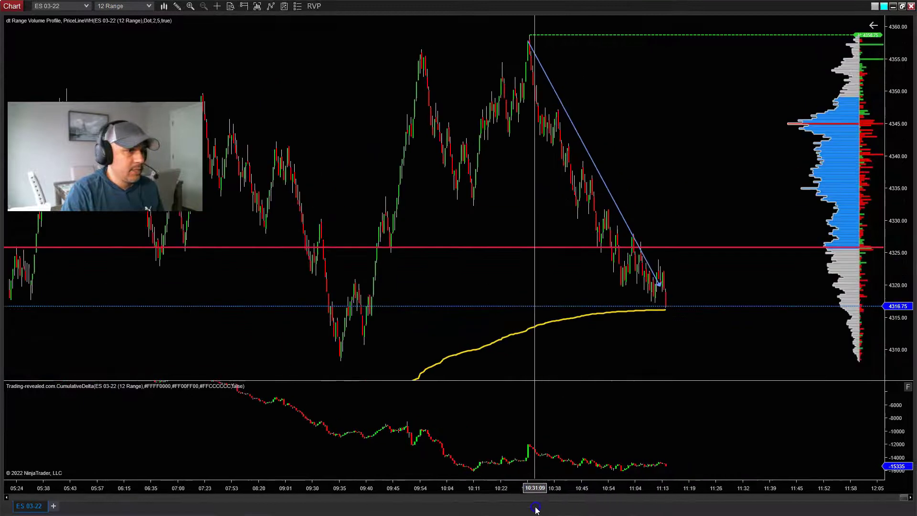
left_click_drag(669, 371, 740, 328)
left_click_drag(901, 322, 900, 332)
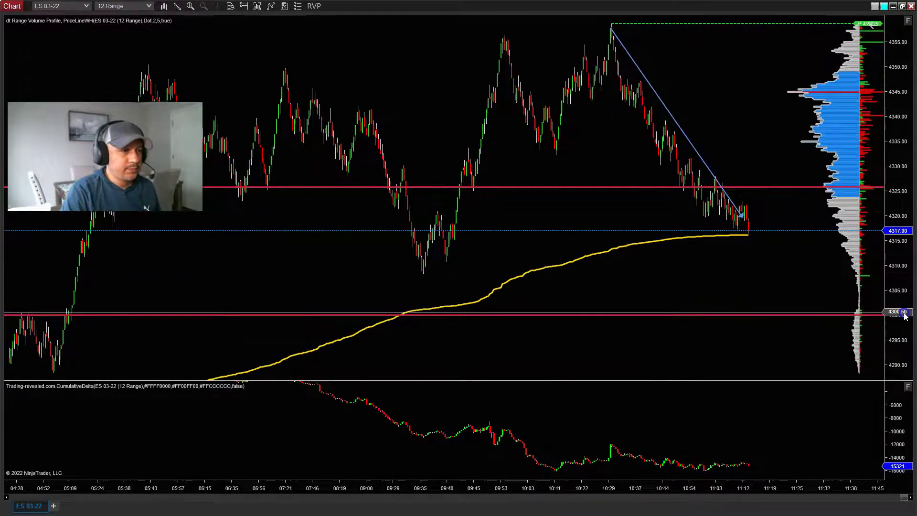
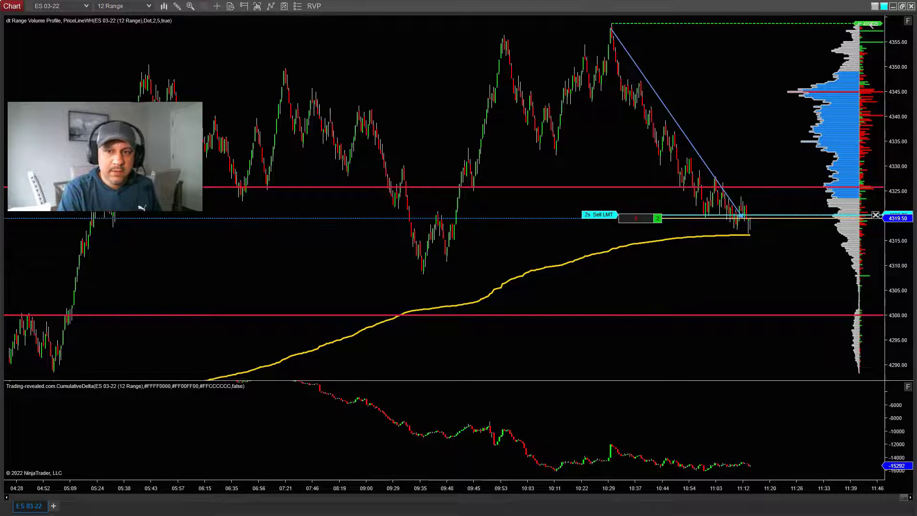
Step: Monitor the open position with its two-contract sell limit order, and examine price at the yellow average line at different chart scales
left_click(686, 287)
scroll(688, 291, "down", 2)
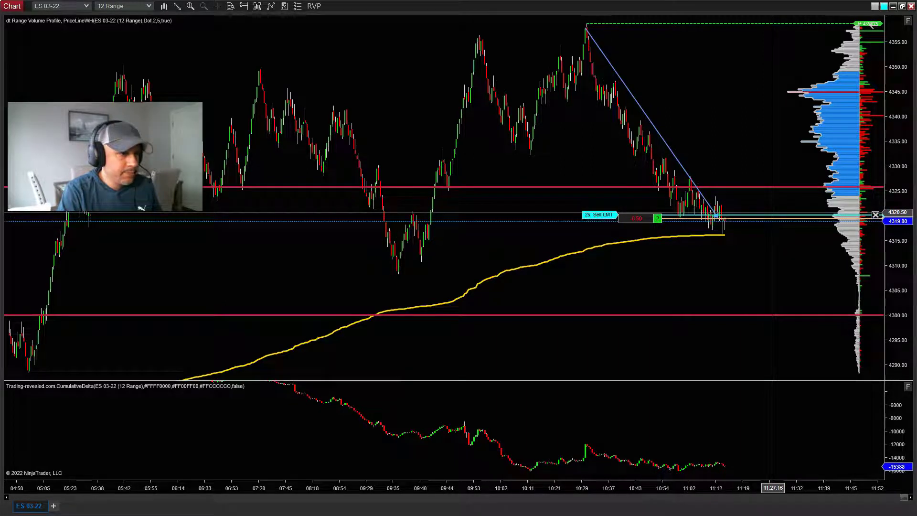
left_click(777, 321)
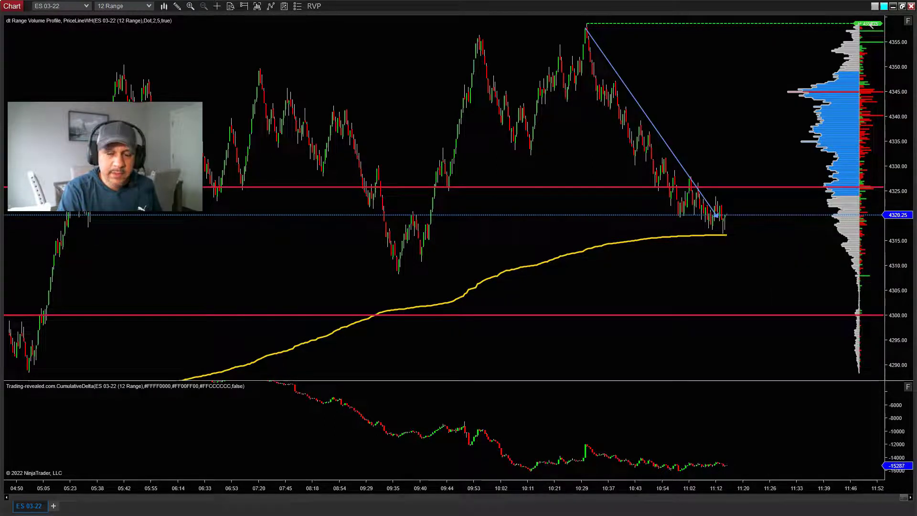
left_click_drag(698, 487, 669, 500)
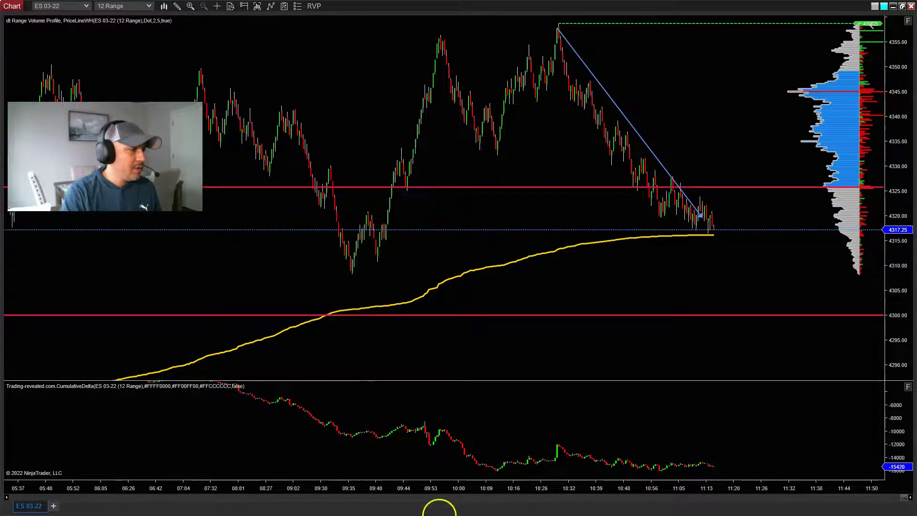
left_click_drag(433, 487, 491, 487)
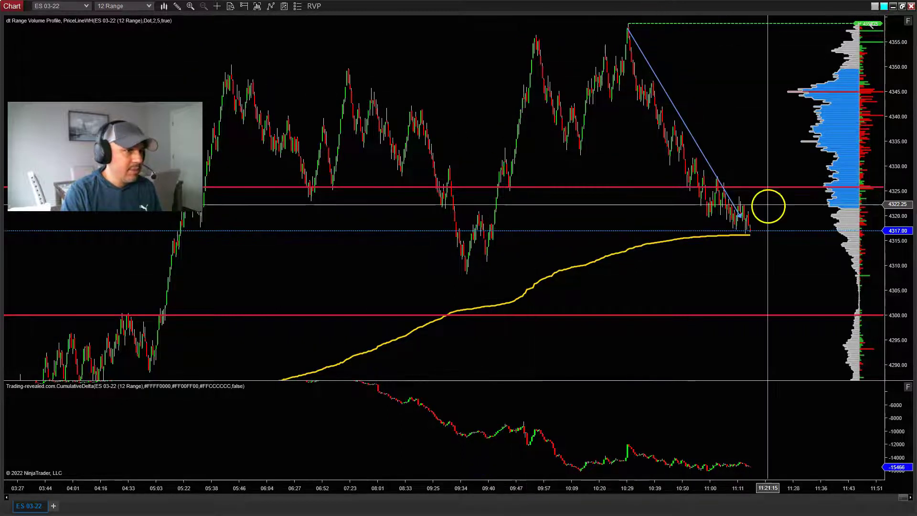
left_click_drag(714, 495, 588, 492)
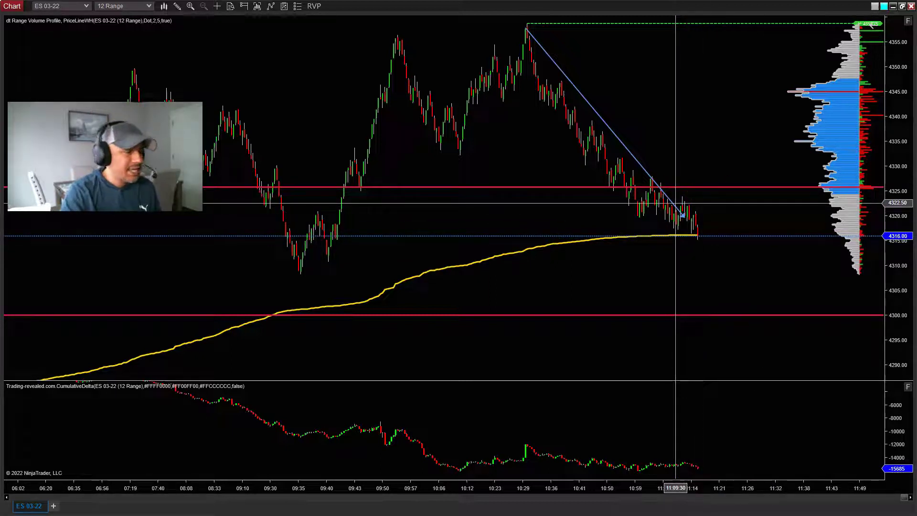
left_click_drag(675, 203, 730, 271)
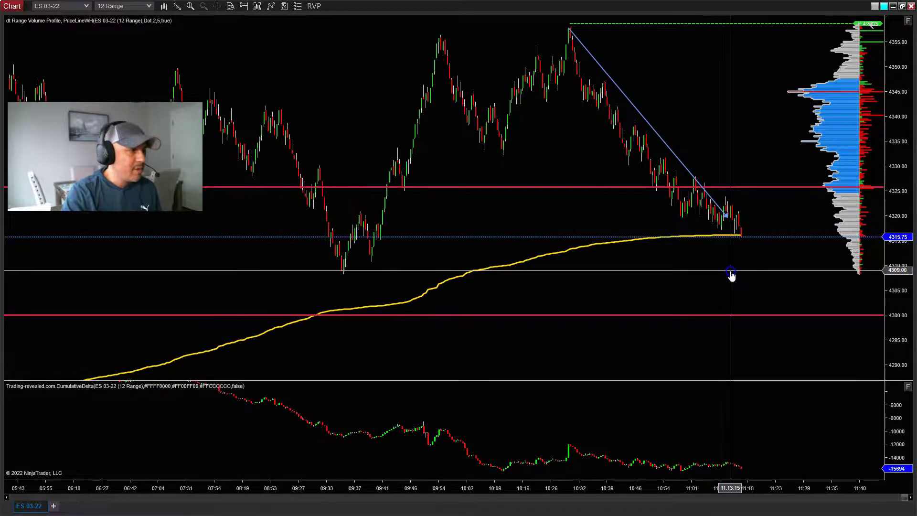
left_click_drag(895, 292, 897, 284)
Step: Enlarge the Trade Performance report, review the ES 03-22 trades of 02/22/2022, and put the report away
left_click(549, 268)
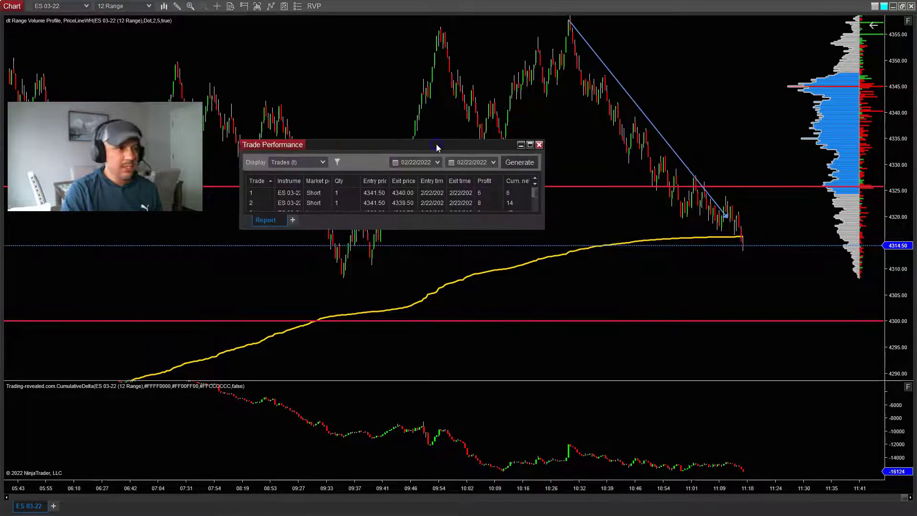
double_click(436, 144)
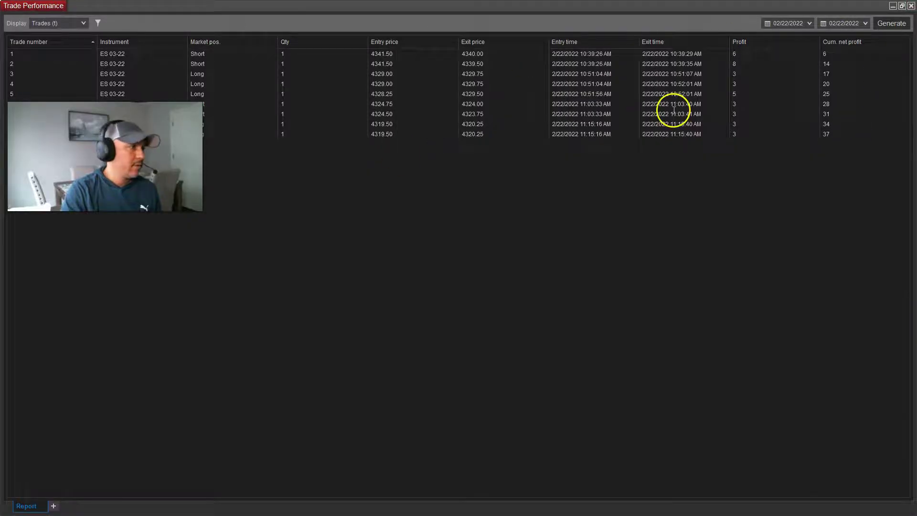
double_click(525, 9)
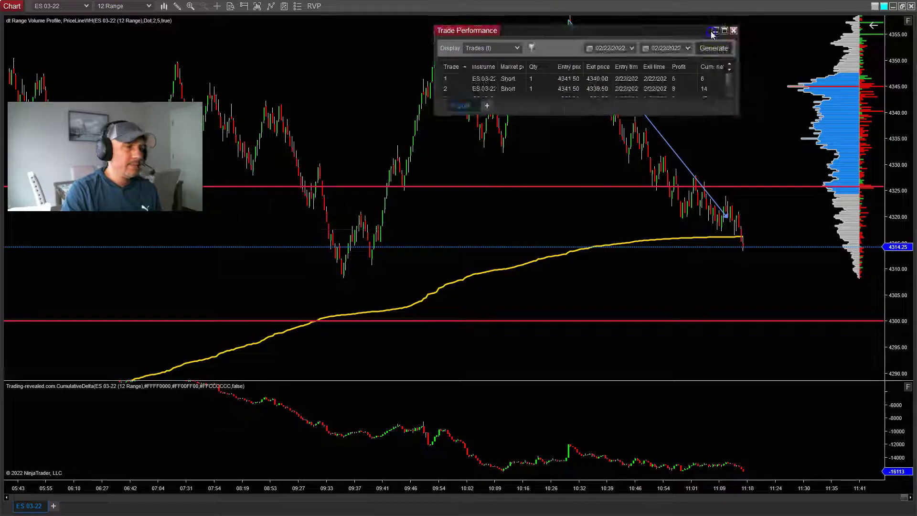
left_click(525, 9)
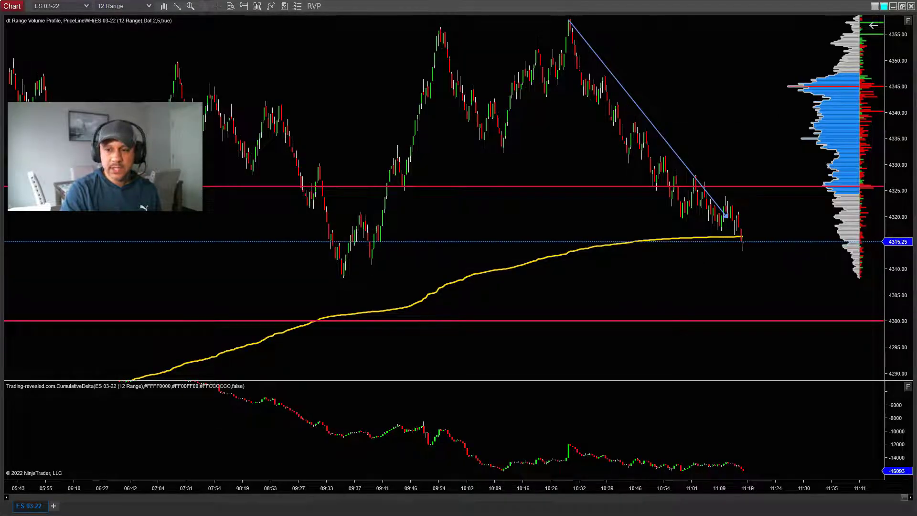
Step: Watch price around the yellow average line and monitor the open position against its sell limit order at 4317.75
left_click(748, 275)
left_click(748, 275)
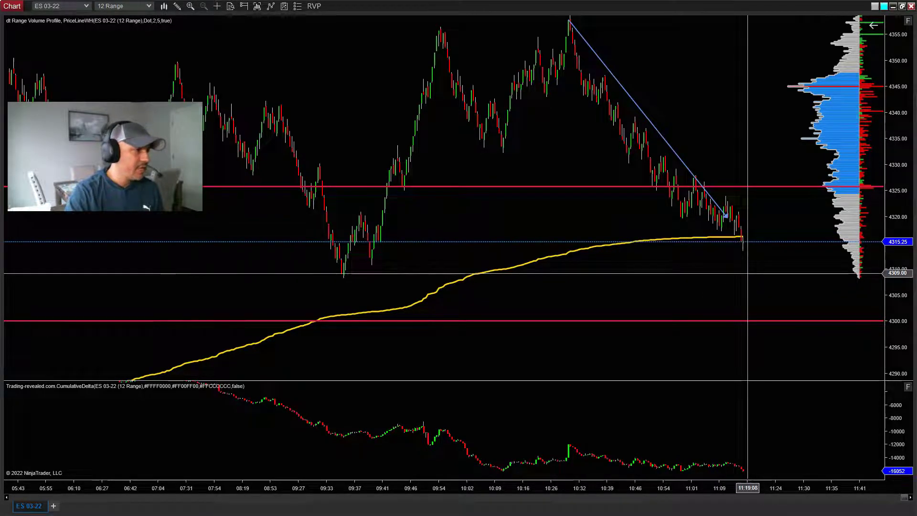
left_click(367, 262)
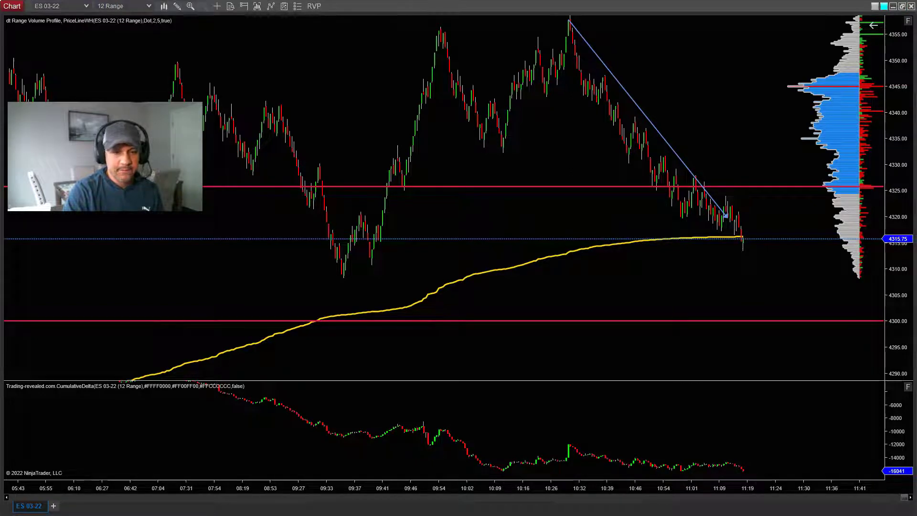
left_click(629, 268)
left_click(618, 248)
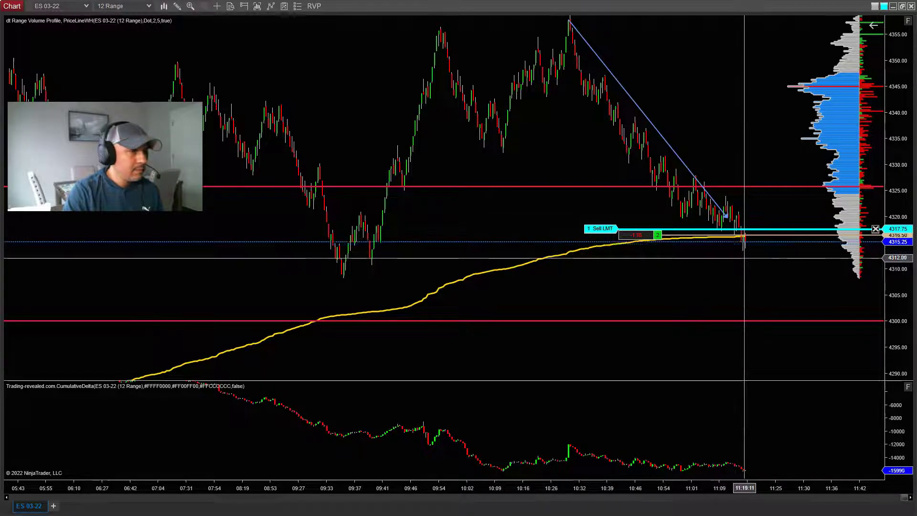
left_click(757, 253)
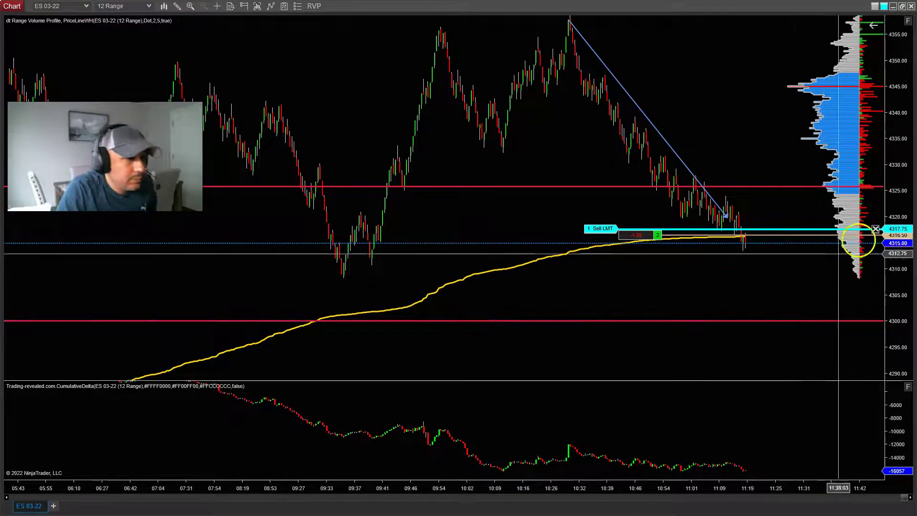
left_click_drag(893, 191, 892, 197)
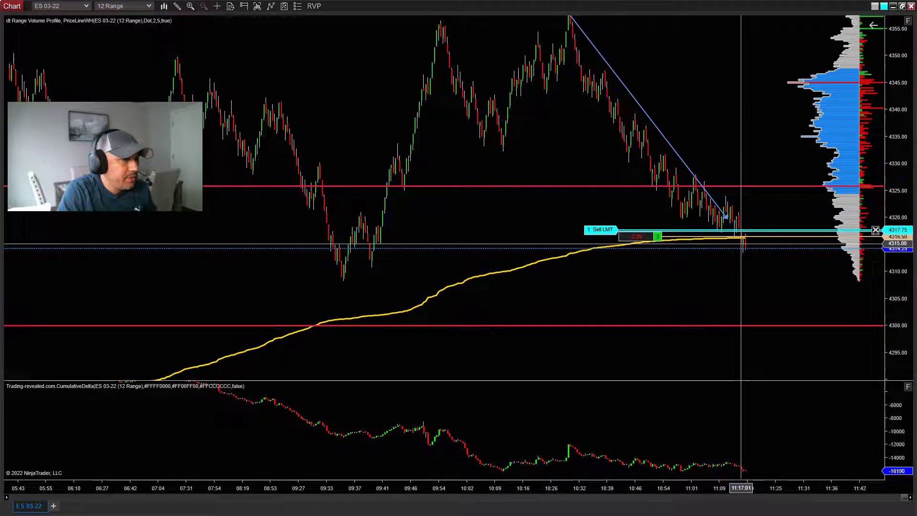
left_click(748, 260)
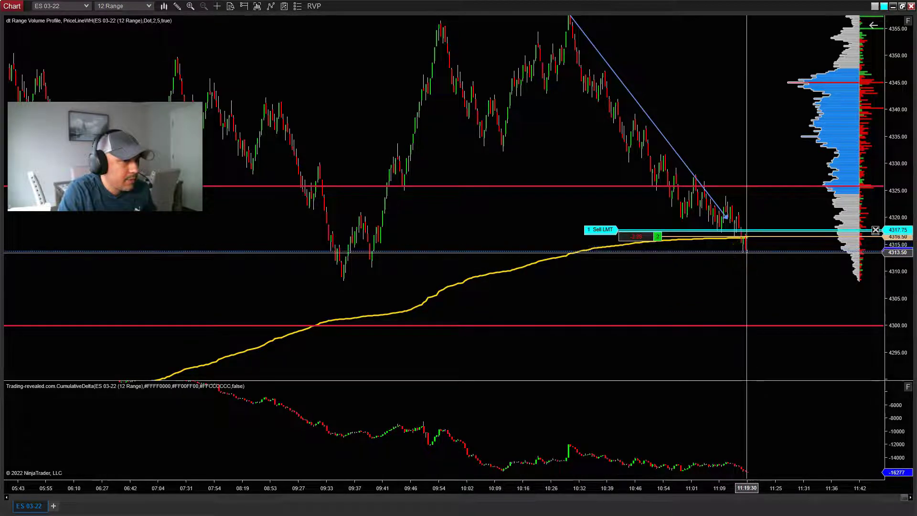
Step: Examine the downswing below the yellow average line on the 12 Range chart and compare it with the 4 Range chart
left_click(749, 251)
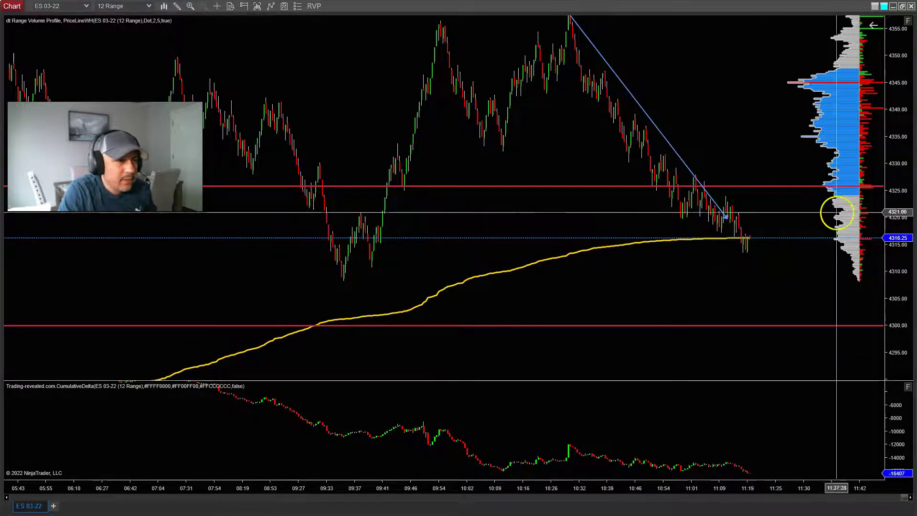
left_click_drag(892, 156, 896, 147)
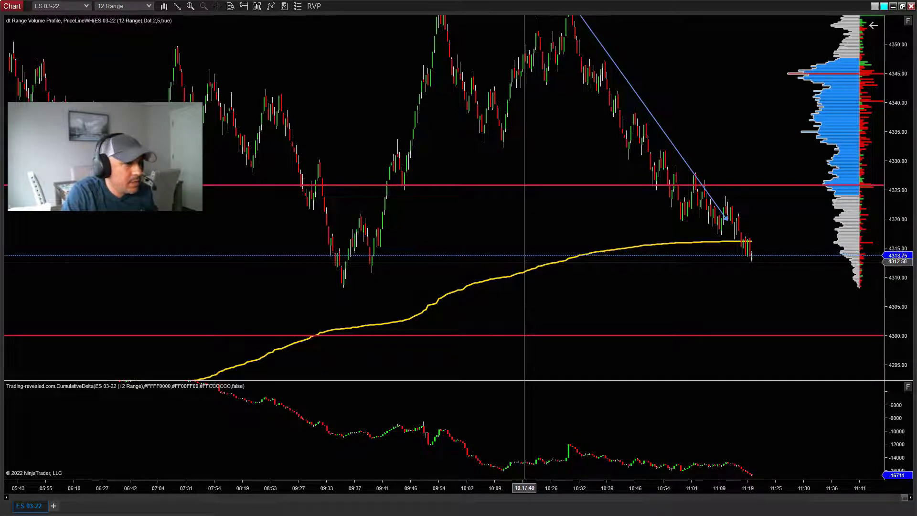
left_click(902, 7)
scroll(629, 174, "up", 3)
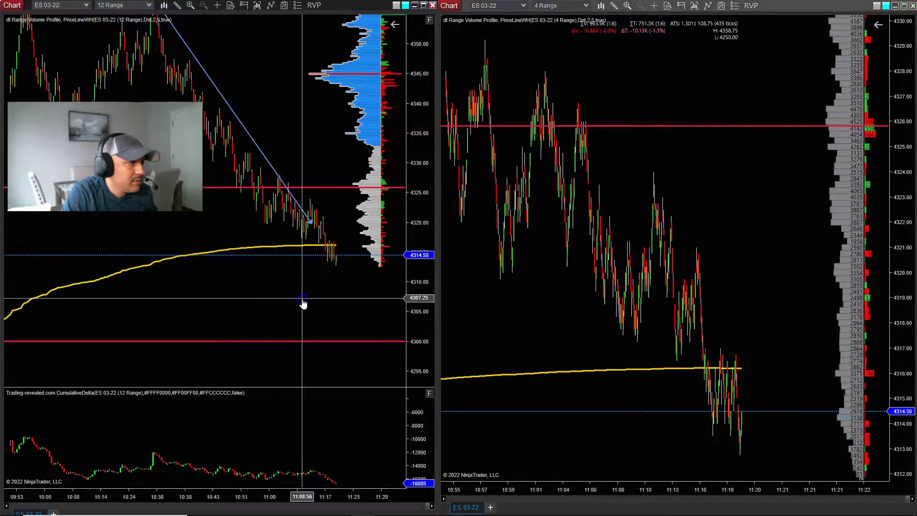
left_click(429, 20)
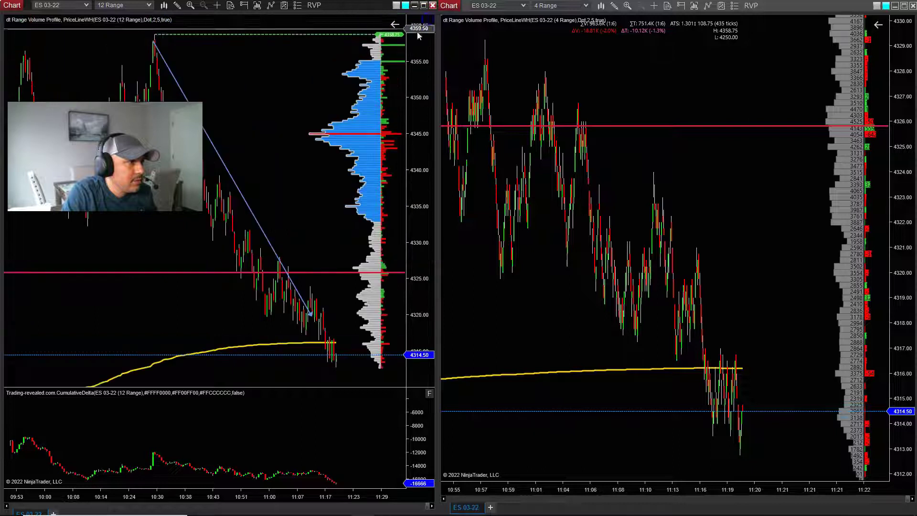
left_click_drag(273, 496, 297, 493)
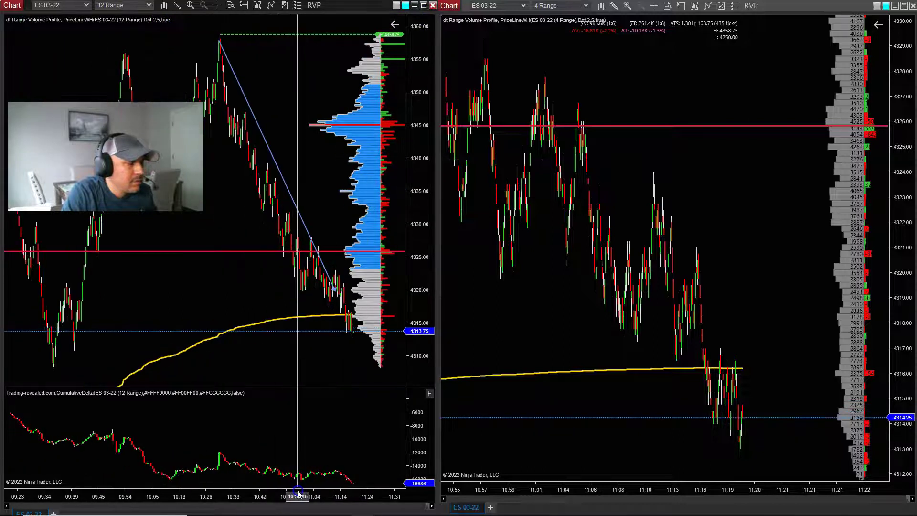
left_click(905, 5)
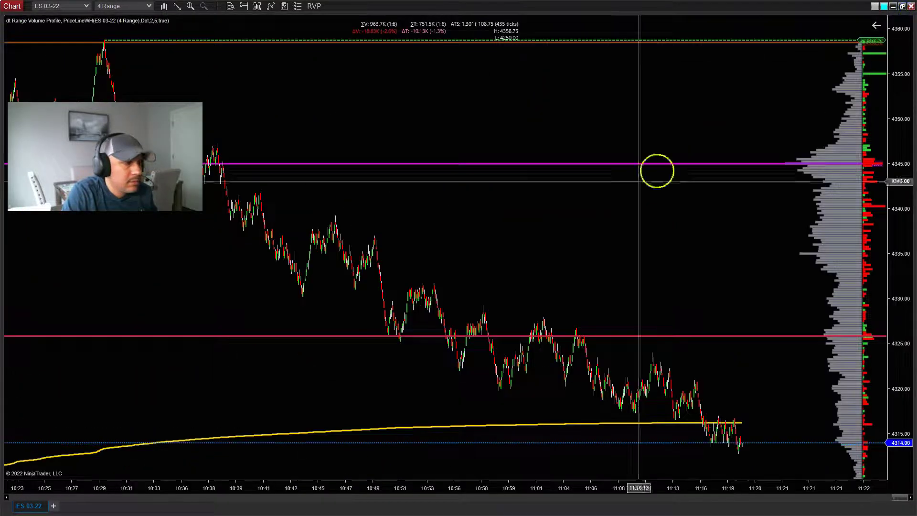
left_click(902, 5)
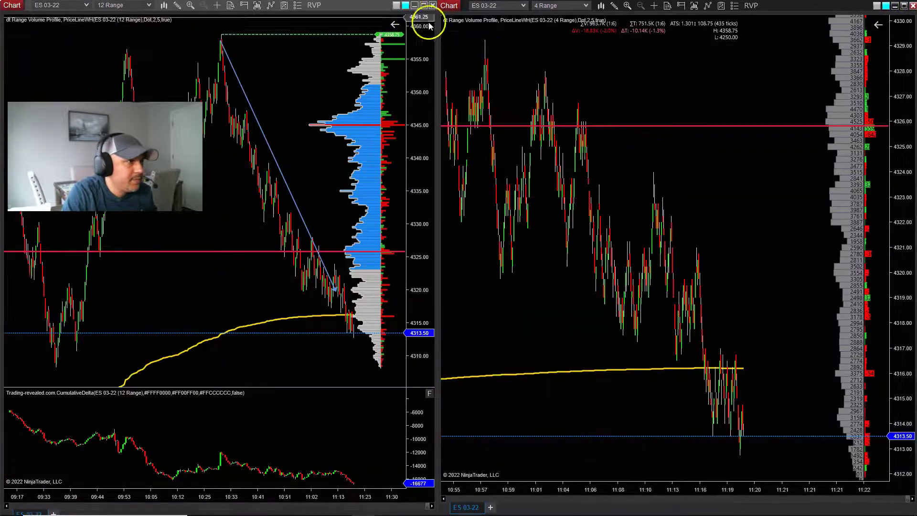
Step: Enlarge the 12 Range chart and move the upper red level line down to about 4312, near the 09:34 low
left_click(423, 5)
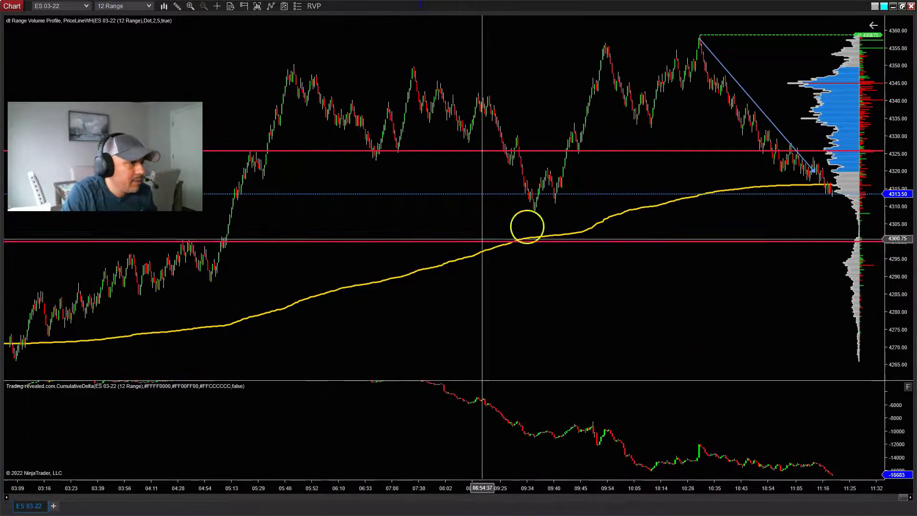
left_click_drag(528, 188, 545, 252)
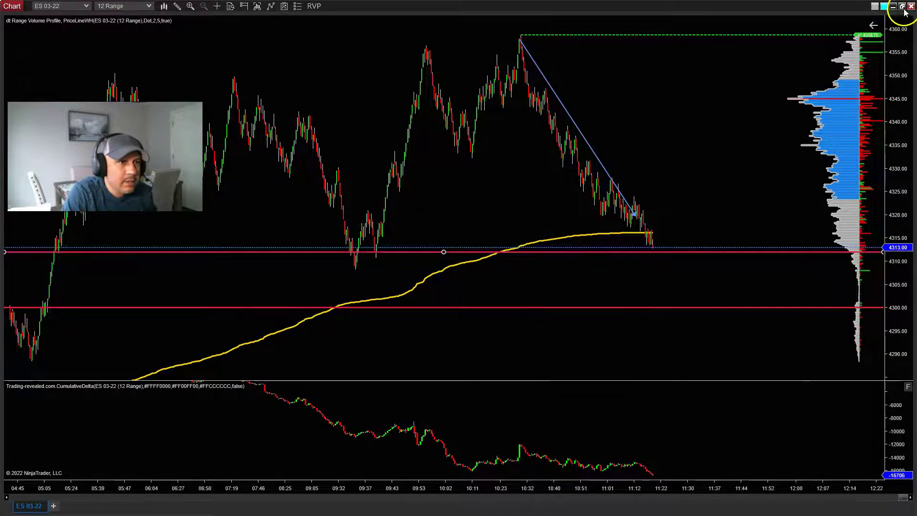
Step: Examine the full downswing towards the 4312 level on the enlarged 4 Range chart, with the morning low in view
left_click(903, 7)
left_click(903, 5)
left_click_drag(576, 486, 733, 475)
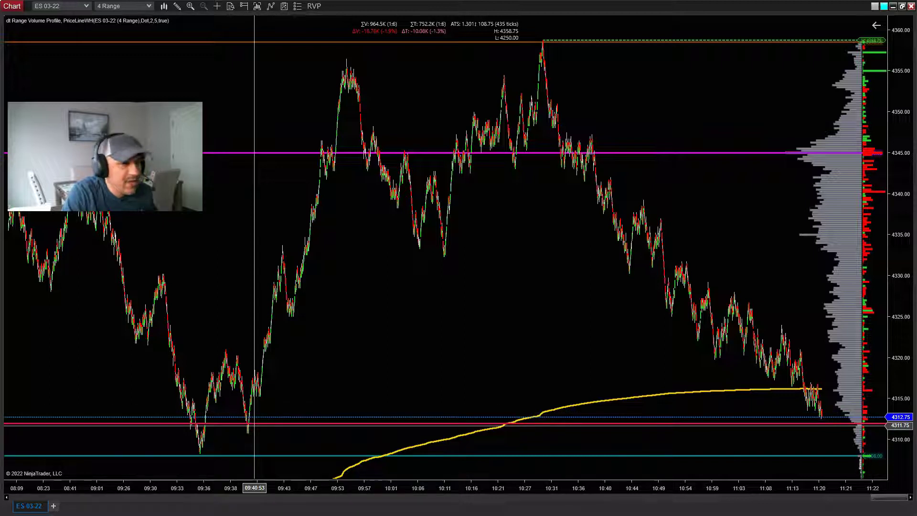
left_click(897, 9)
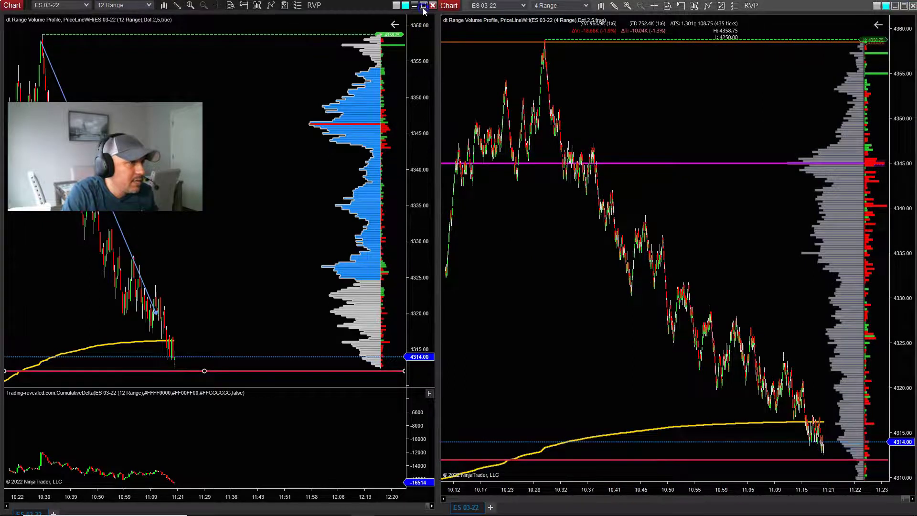
Step: Examine price above the 4312 level on the enlarged 12 Range chart and monitor the open position against its sell limit order at 4316.75
left_click(424, 5)
left_click_drag(731, 285, 778, 222)
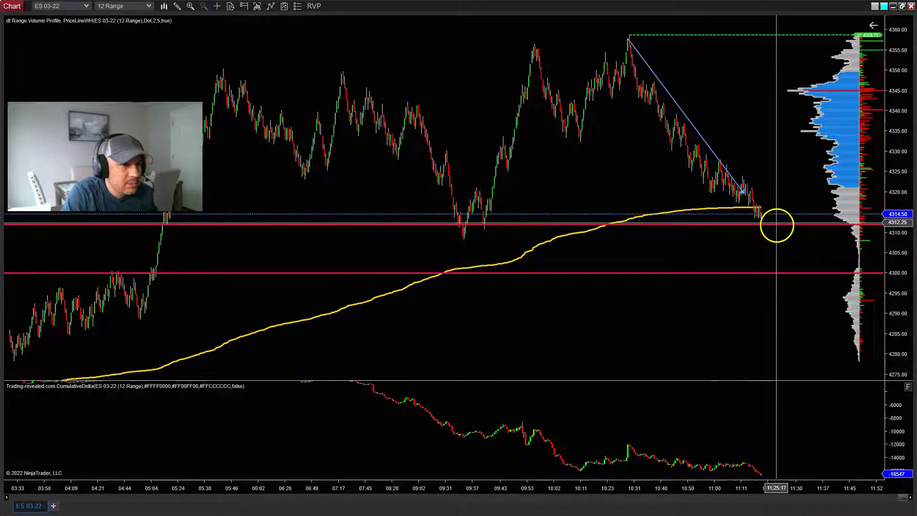
left_click_drag(735, 488, 659, 490)
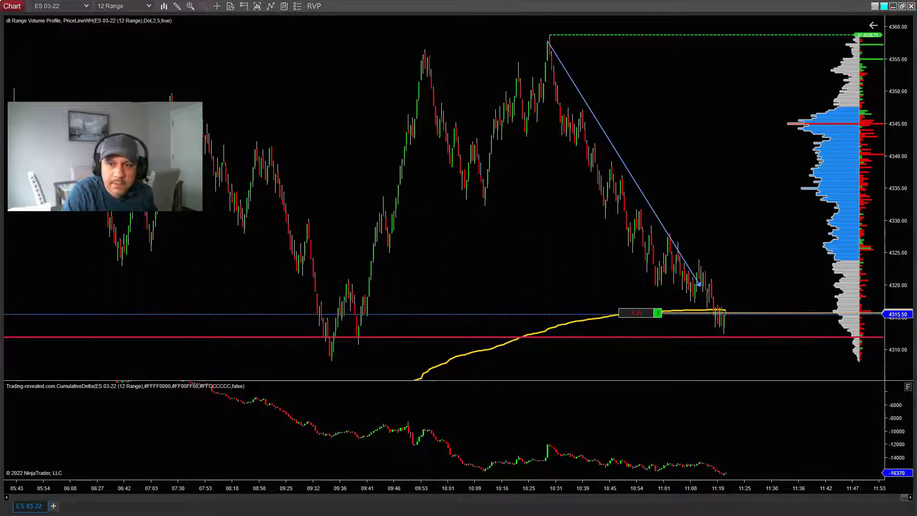
left_click(773, 379)
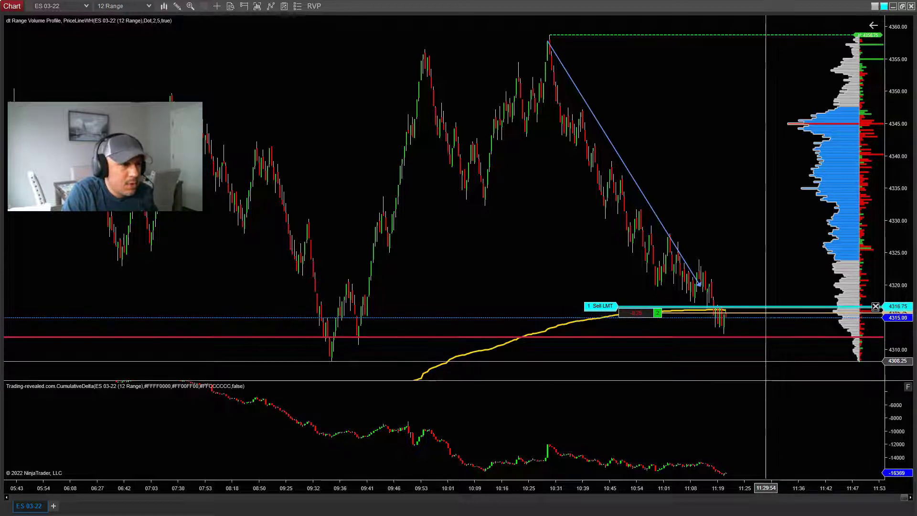
left_click(799, 343)
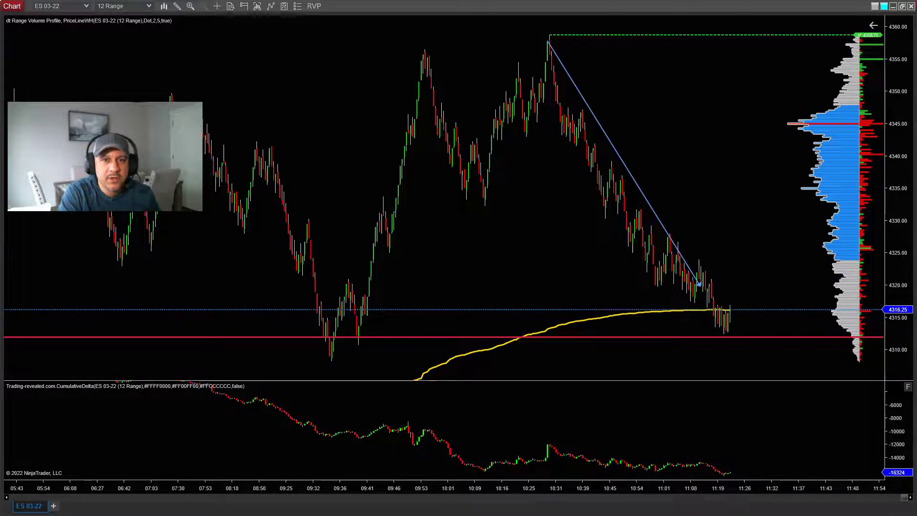
Step: Enlarge the Trade Performance report, review the 02/22/2022 trades with profit in ticks, and move the report off the chart
left_click_drag(744, 57, 558, 100)
double_click(558, 99)
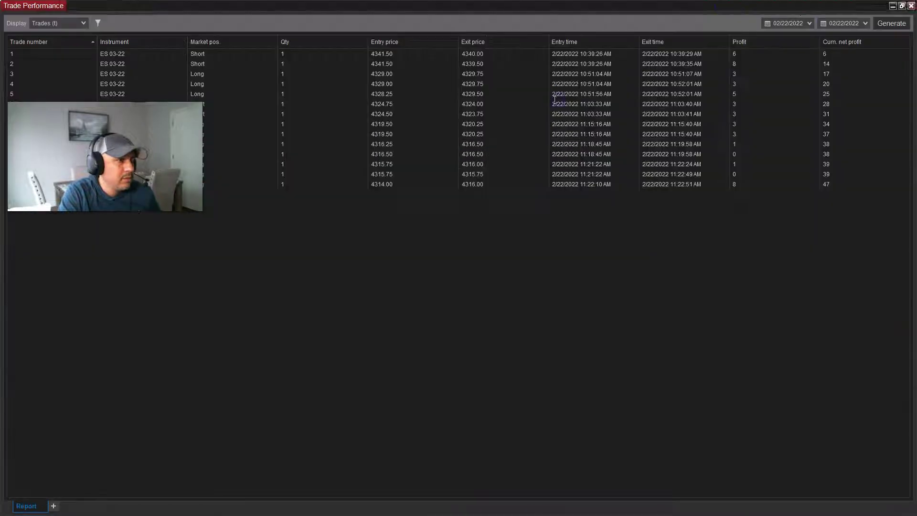
left_click_drag(588, 9, 916, 81)
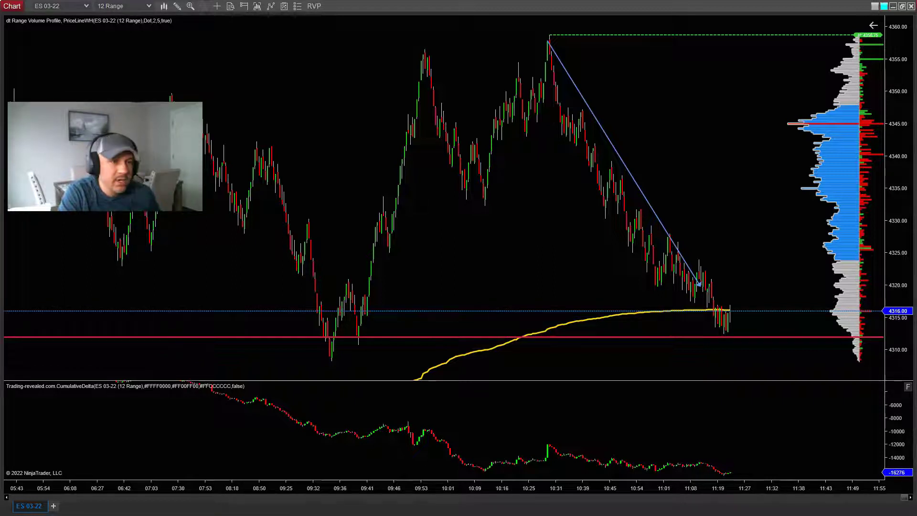
Step: Bring back the Trade Performance report, review the 02/22/2022 trades with profit in points, and put the report away
left_click_drag(916, 96, 567, 96)
double_click(567, 96)
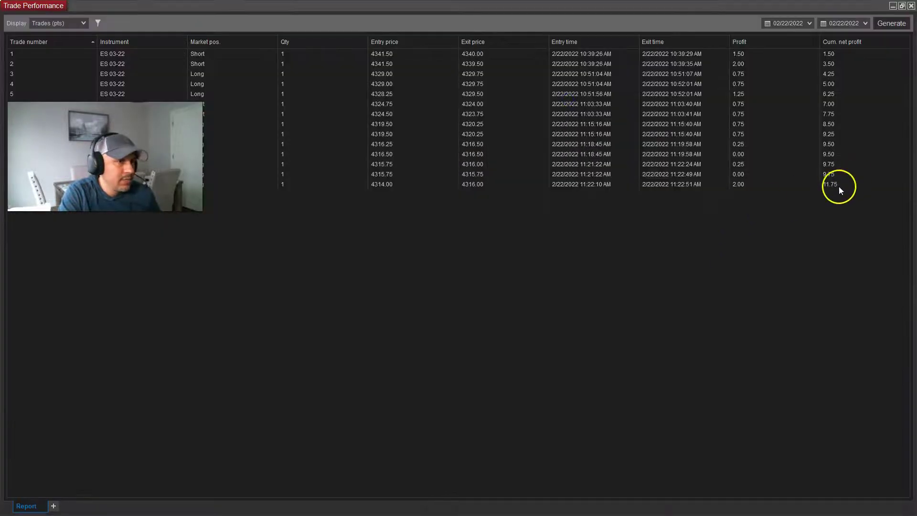
left_click(902, 6)
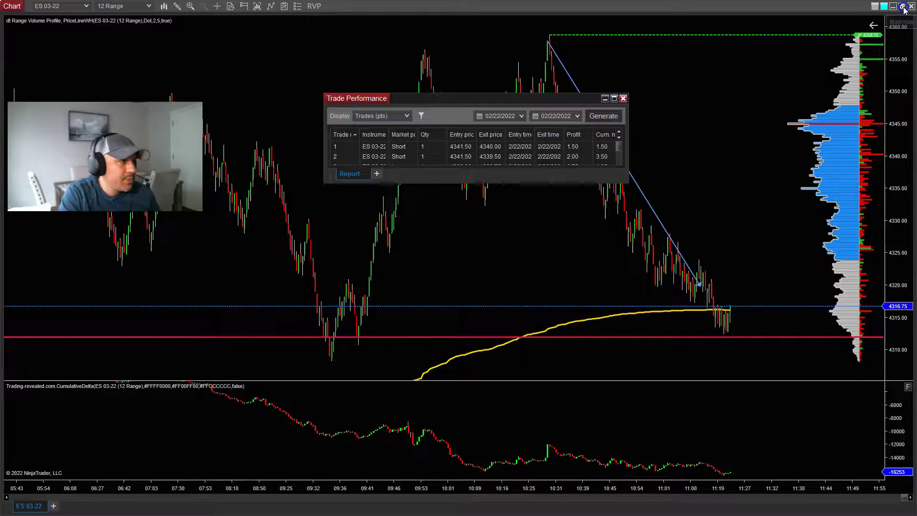
left_click(649, 99)
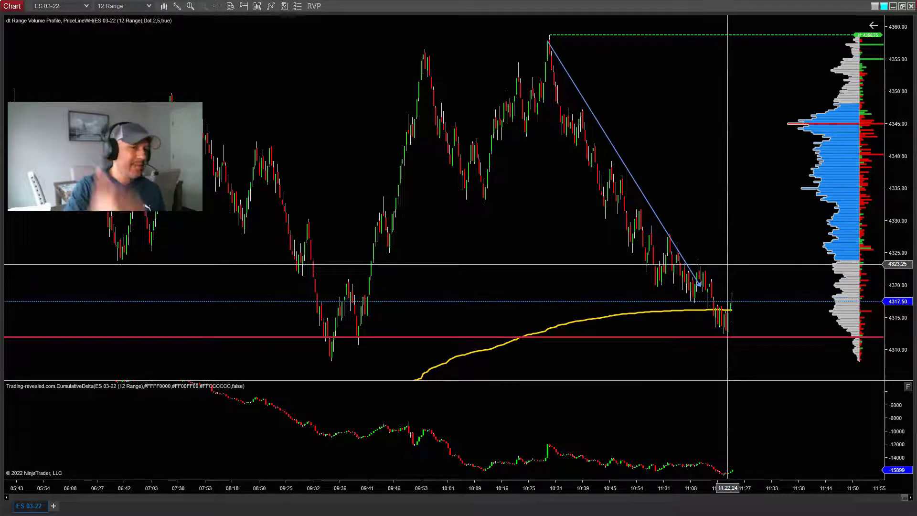
Step: Watch price around the yellow average line above the 4312 level on a slightly adjusted time scale
middle_click(831, 266)
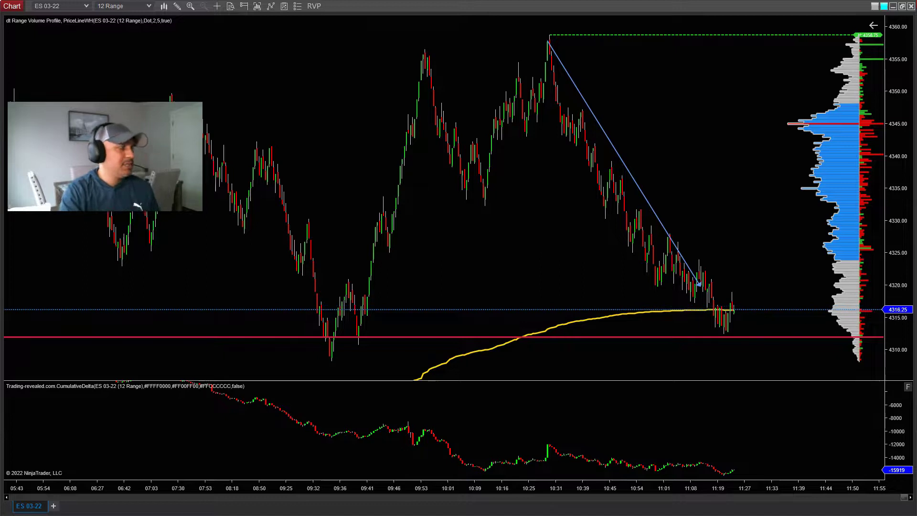
mouse_move(713, 488)
left_mouse_down()
mouse_move(767, 487)
mouse_move(725, 488)
left_mouse_up()
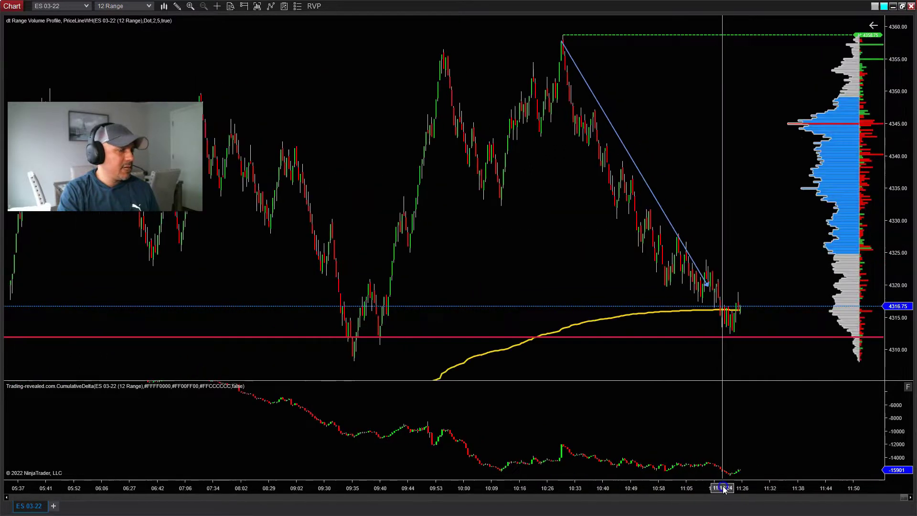